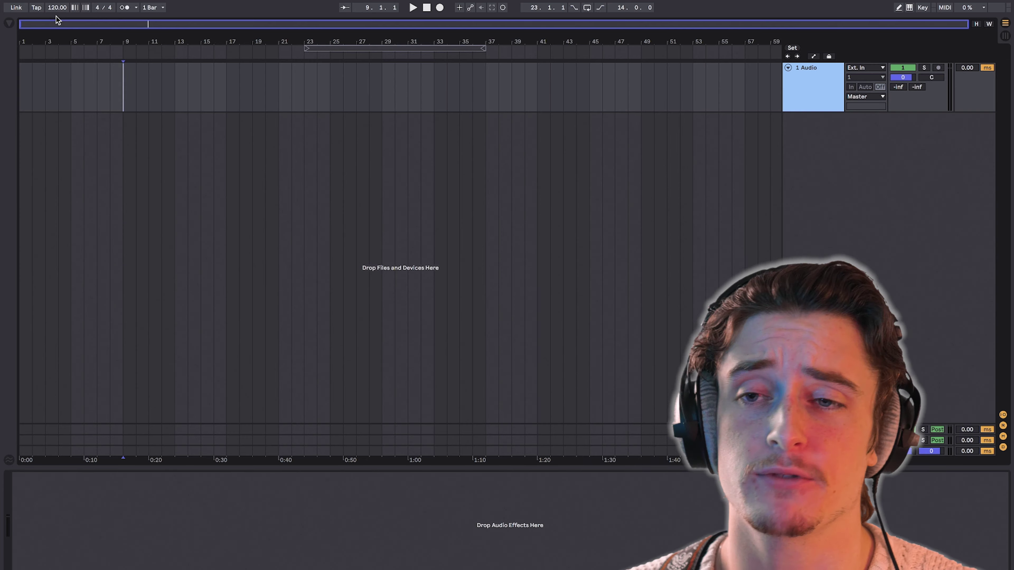
# Set the project tempo to 131 BPM
pyautogui.click(56, 8)
pyautogui.write('131')
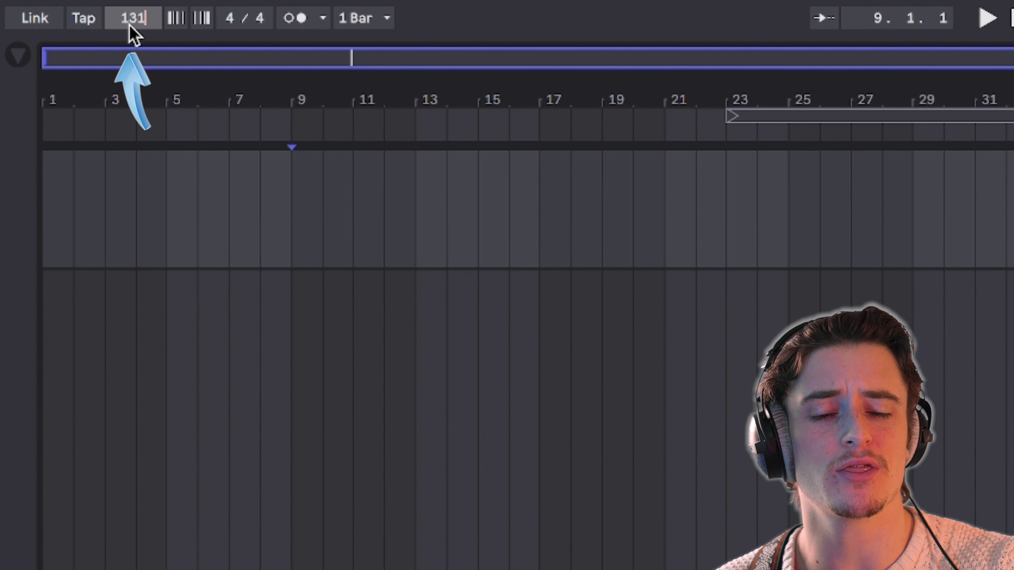
pyautogui.press('Return')
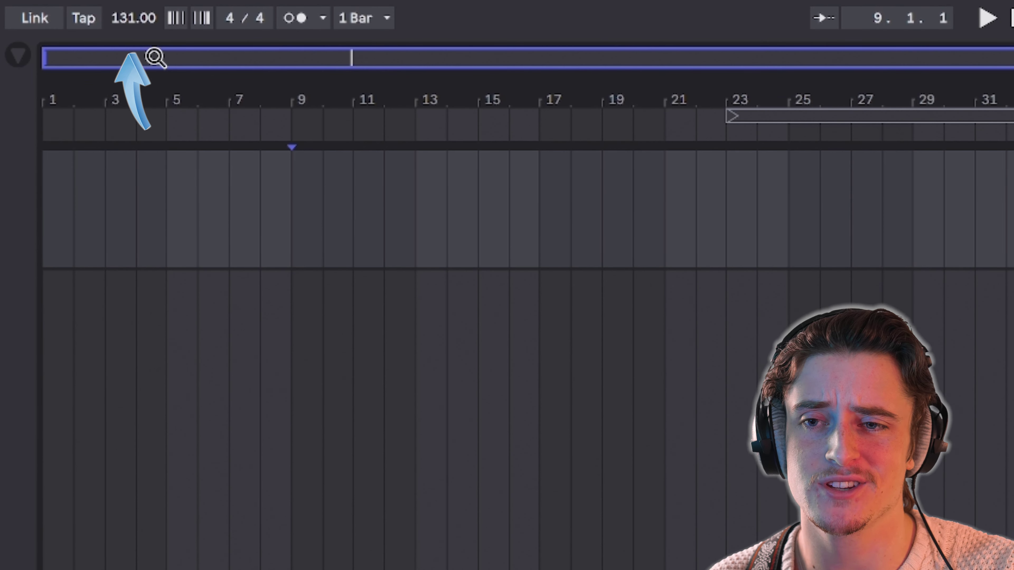
# Recolour the 1 Audio track salmon red and toggle the metronome
pyautogui.rightClick(583, 108)
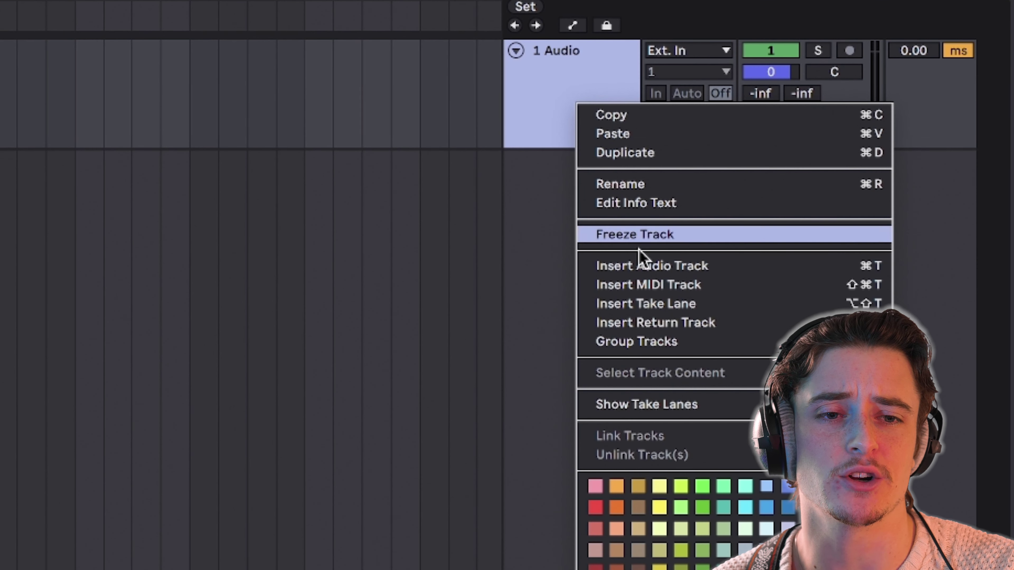
pyautogui.click(595, 529)
pyautogui.click(561, 71)
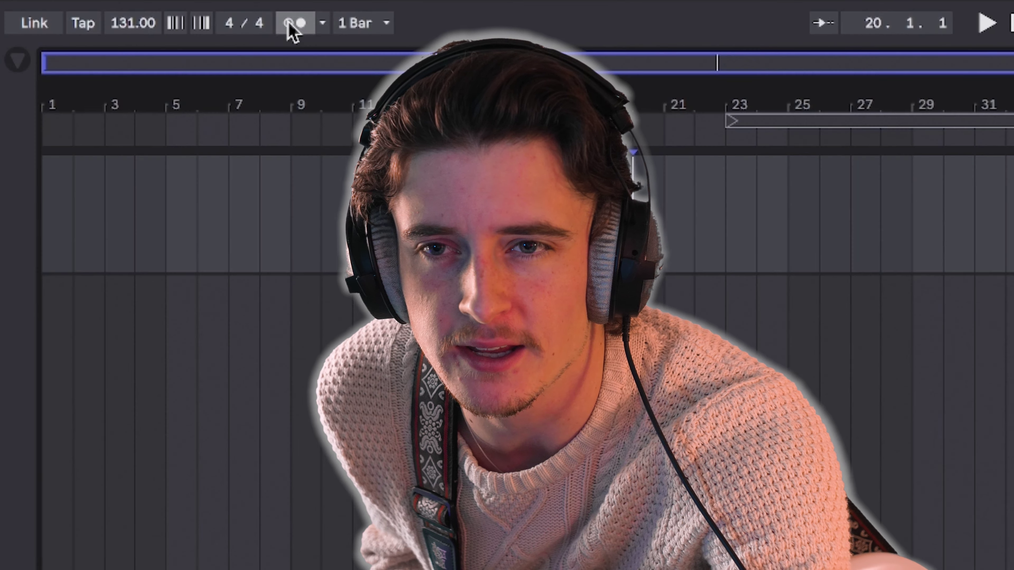
pyautogui.click(289, 30)
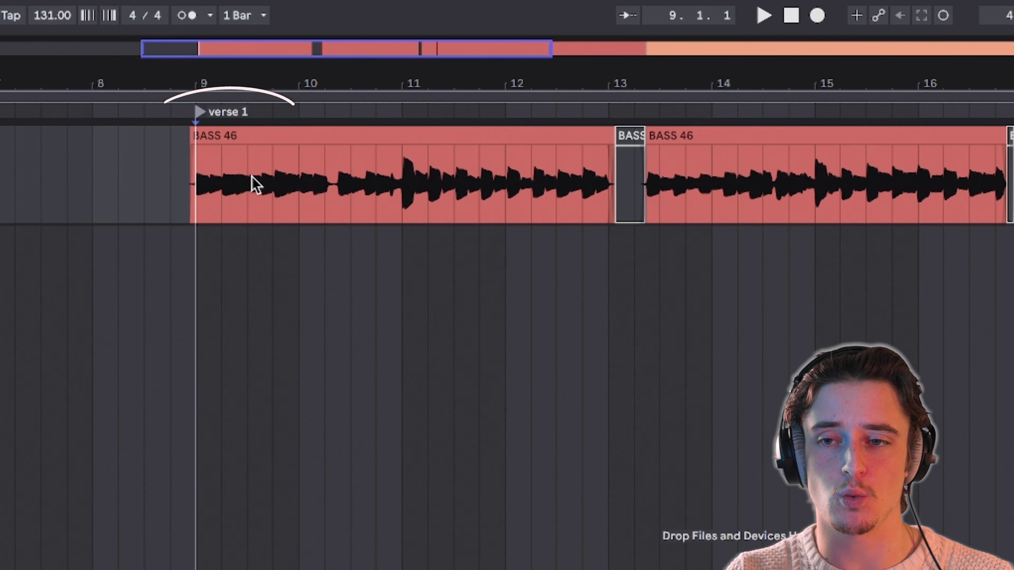
# Add the CLA-76 Mono compressor to the BASS track, setting attack to 5 and release to 7 and adjusting the input level
pyautogui.press('space')
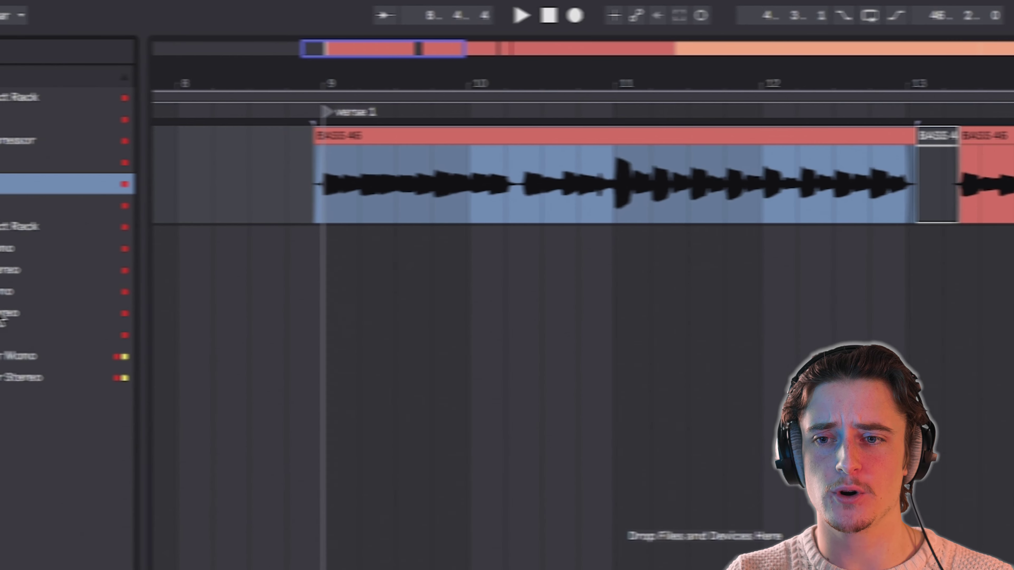
pyautogui.doubleClick(15, 292)
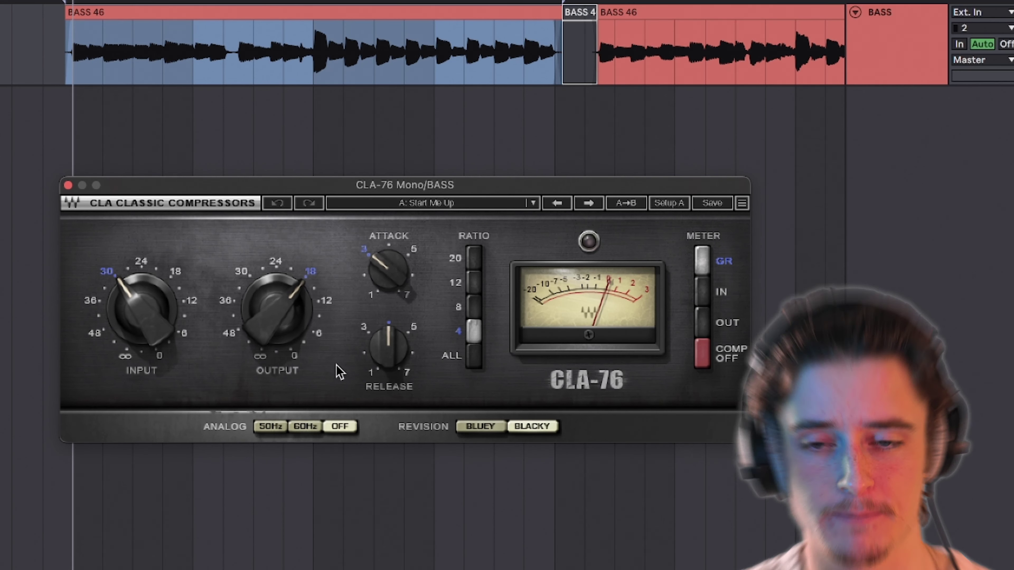
pyautogui.press('space')
pyautogui.moveTo(391, 361); pyautogui.dragTo(391, 344)
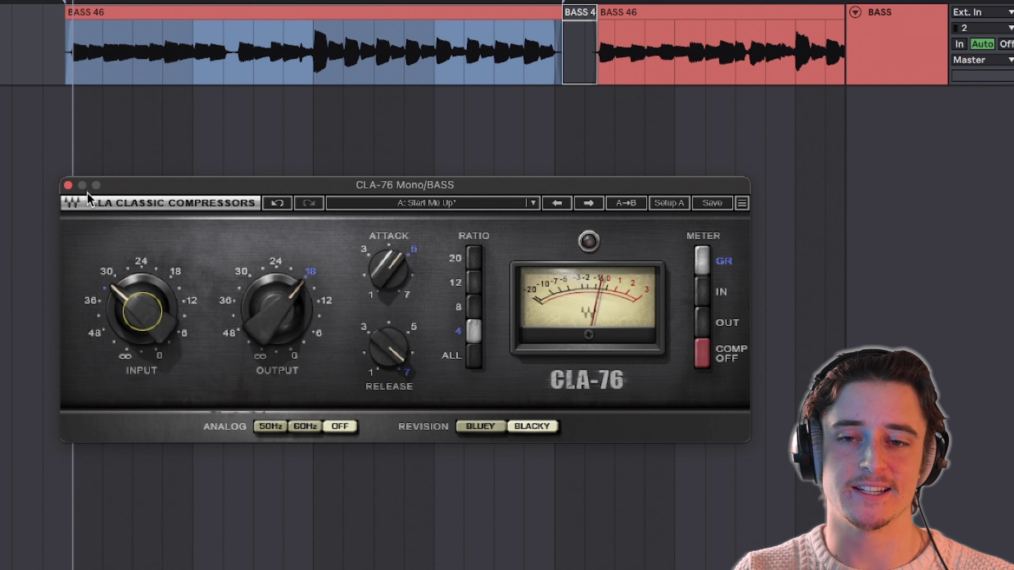
pyautogui.click(67, 186)
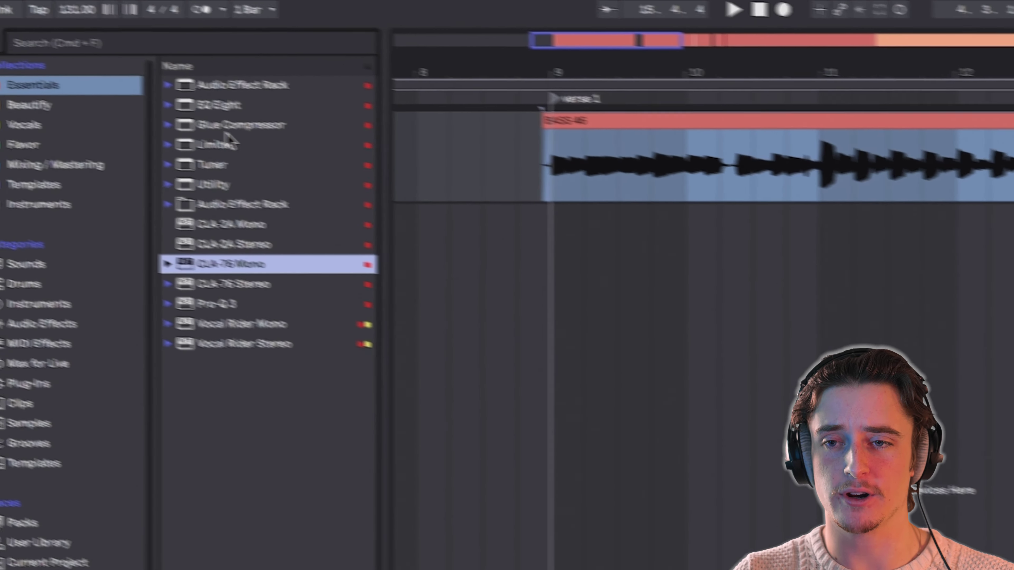
# Add an Audio Effect Rack after the CLA-76 Mono compressor and create two chains in it
pyautogui.click(249, 92)
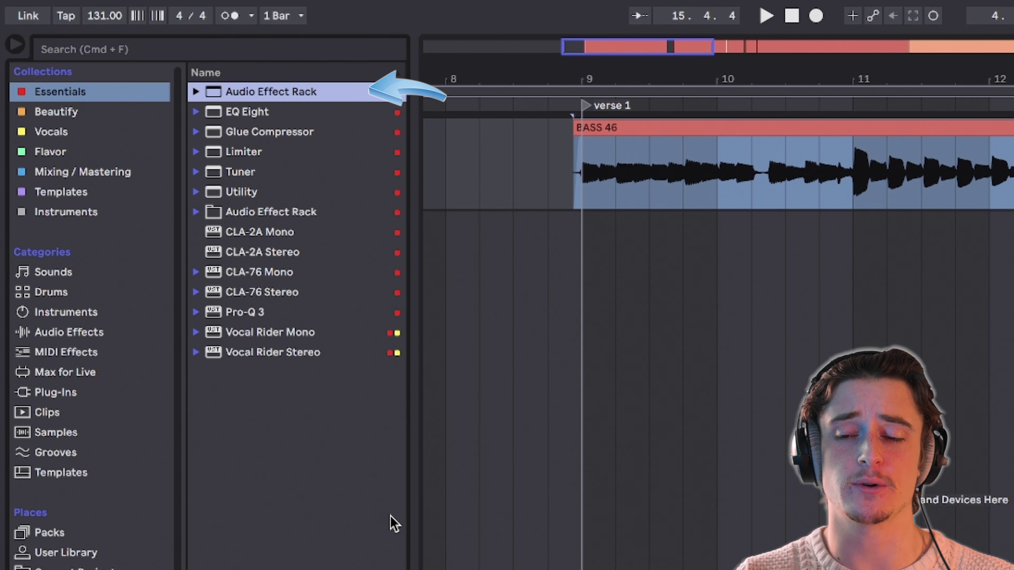
pyautogui.rightClick(308, 394)
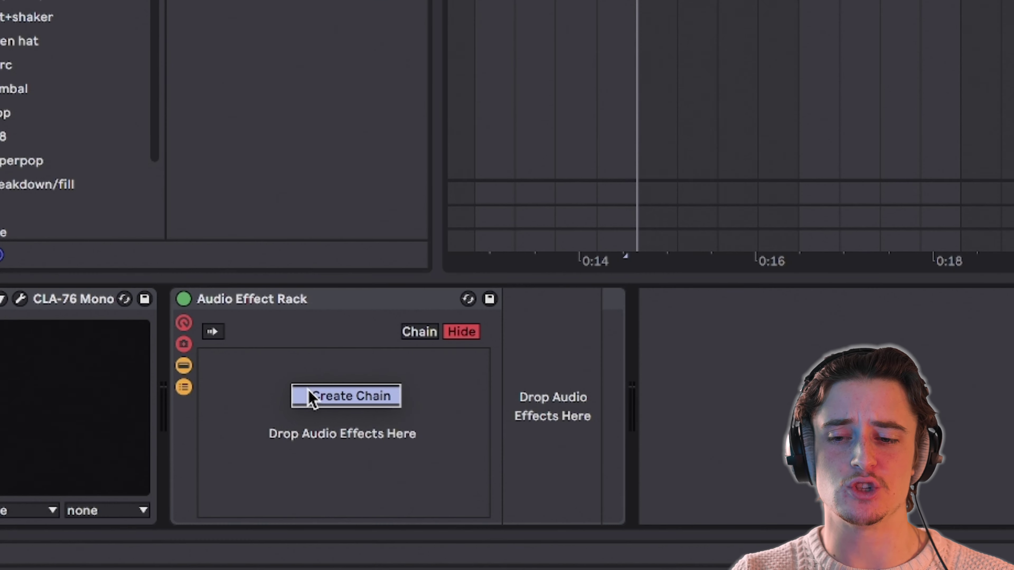
pyautogui.click(319, 396)
pyautogui.rightClick(285, 395)
pyautogui.click(288, 407)
# Rename the rack's first chain LOW and its second chain HIGH
pyautogui.click(243, 357)
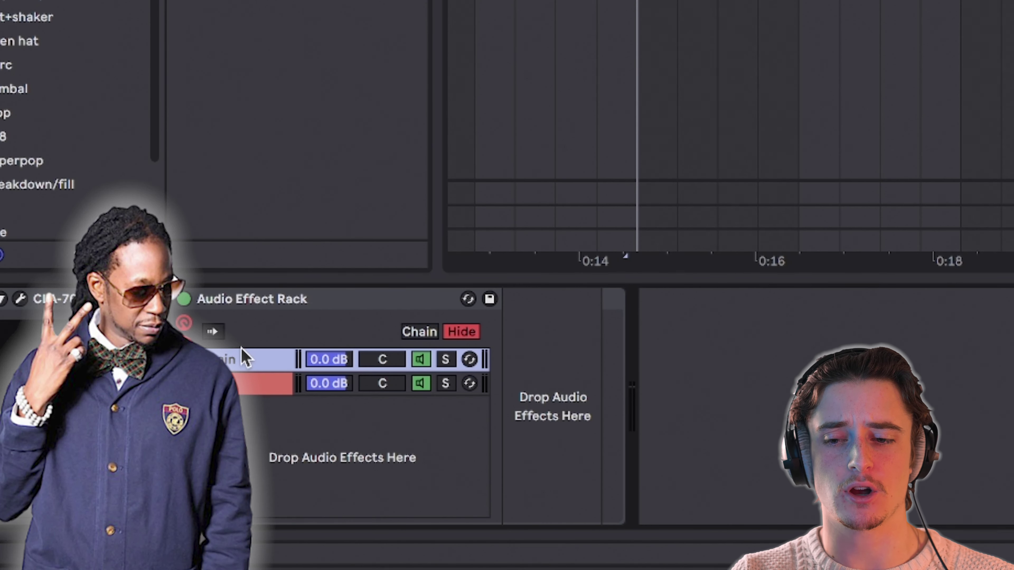
pyautogui.hotkey('ctrl', 'r')
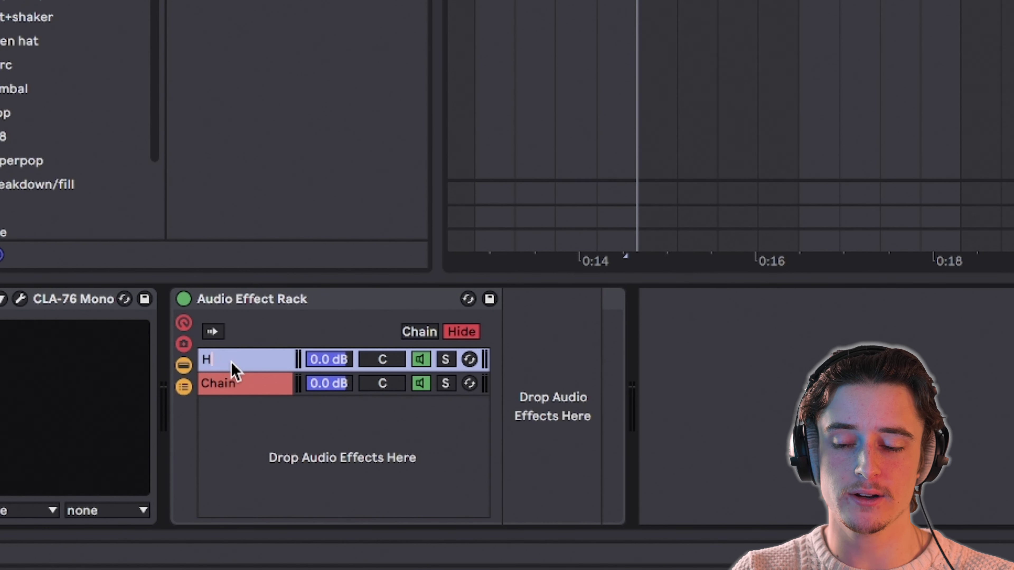
pyautogui.click(219, 383)
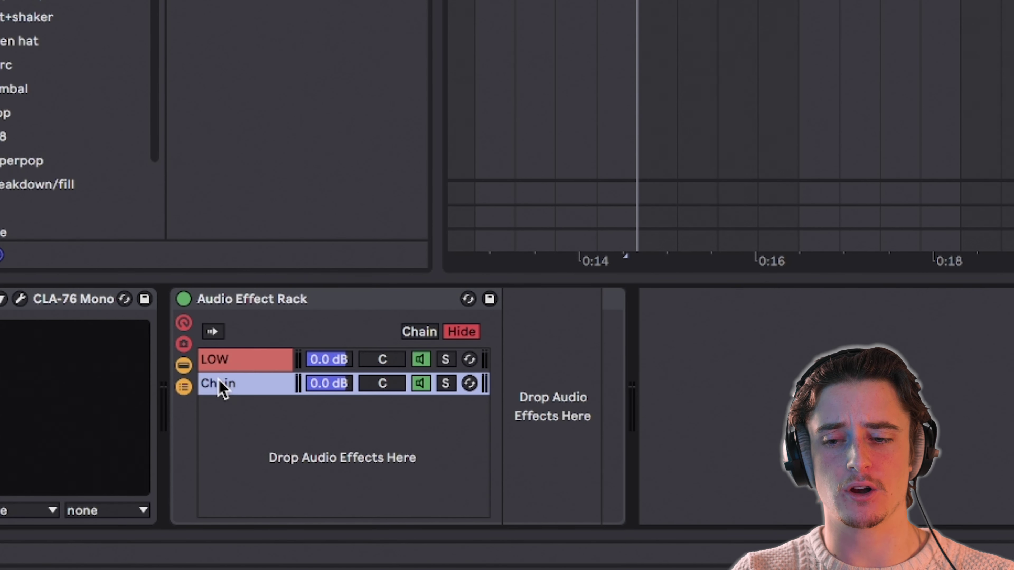
pyautogui.hotkey('ctrl', 'r')
pyautogui.click(764, 377)
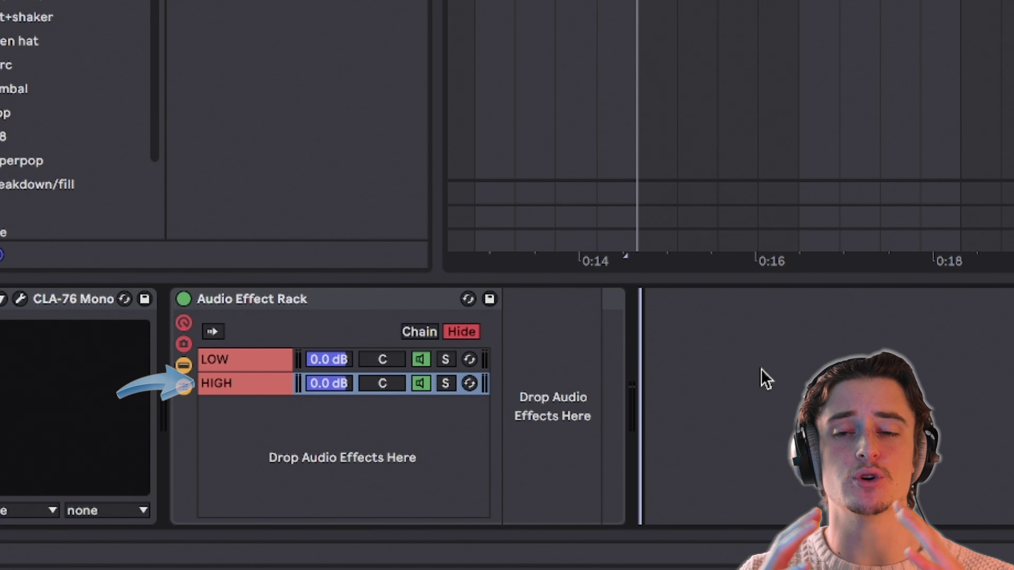
# Put EQ Eight on the LOW chain with a Utility ahead of it, and switch the Utility to mono
pyautogui.click(241, 360)
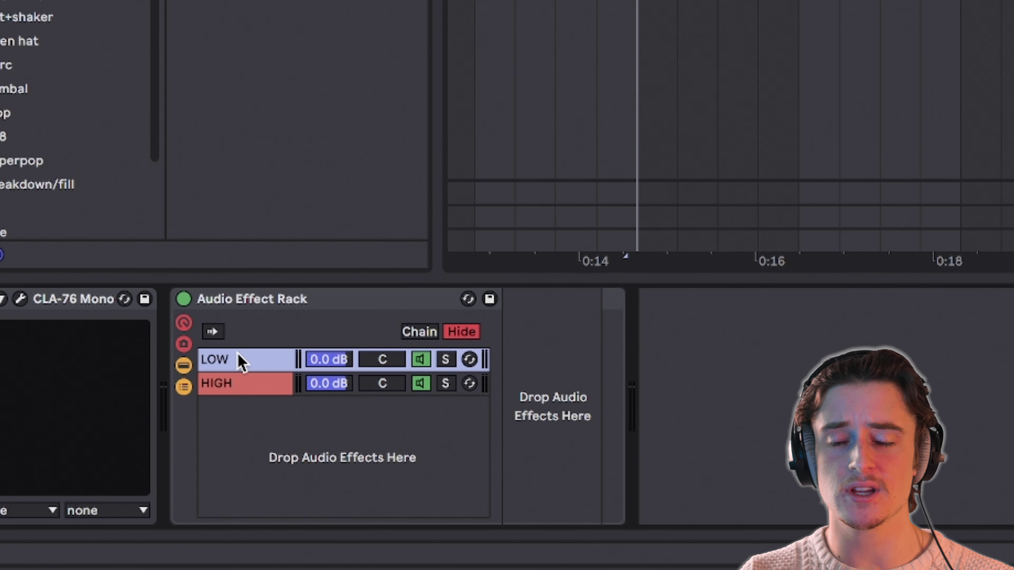
pyautogui.moveTo(241, 361); pyautogui.dragTo(523, 395)
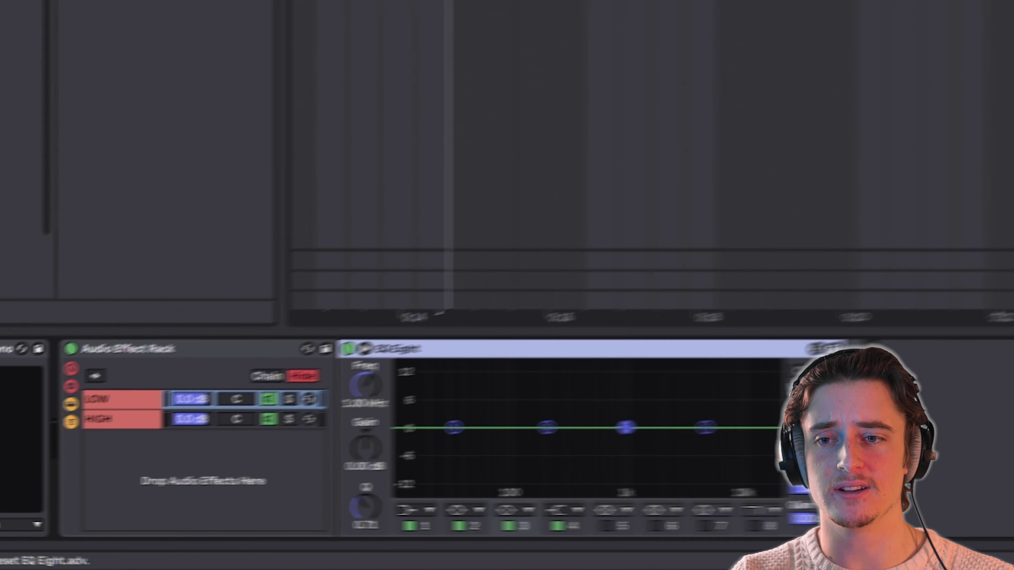
pyautogui.hotkey('ctrl', 'v')
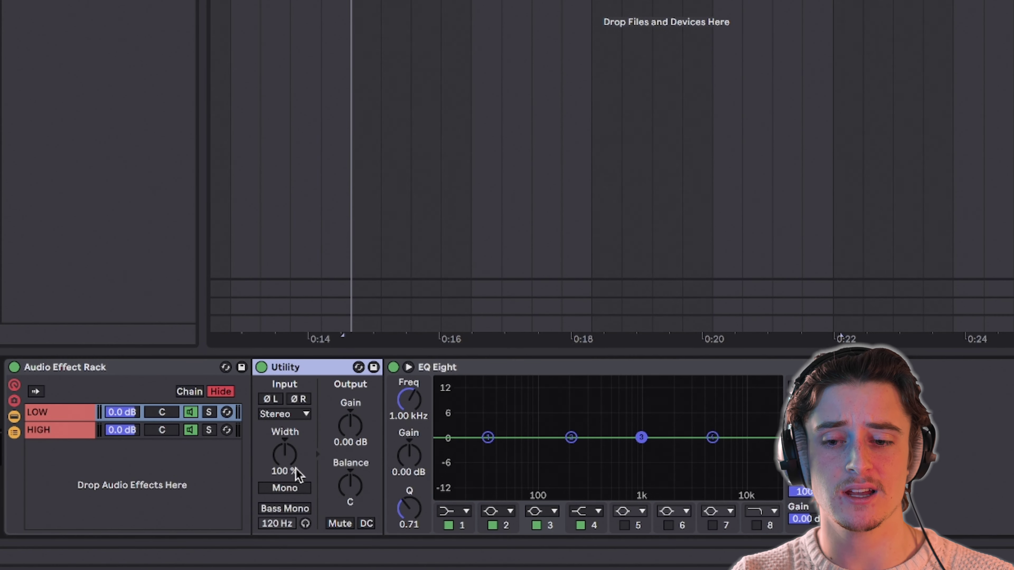
pyautogui.click(285, 488)
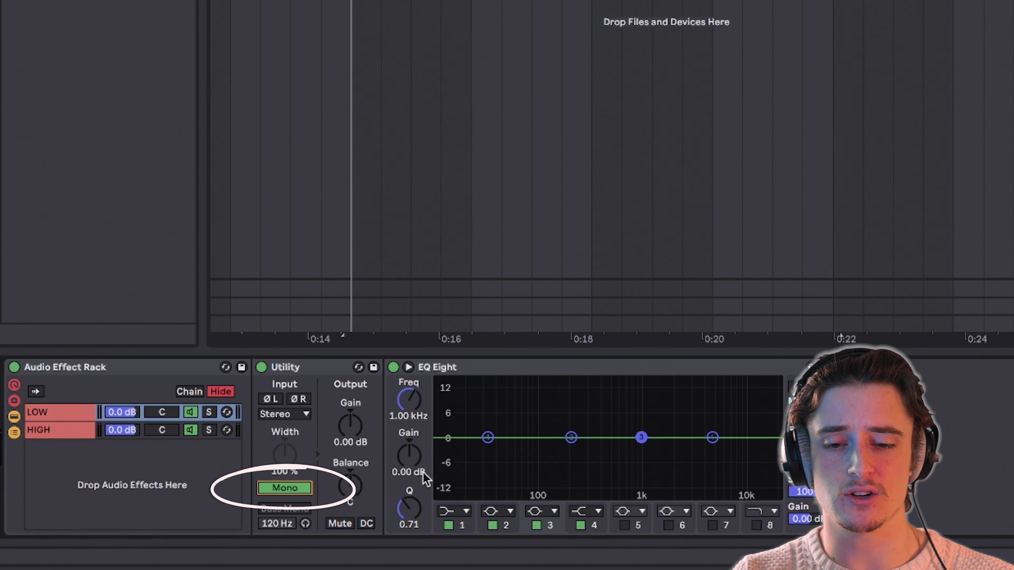
# Shape the LOW chain's EQ Eight with a low-pass on band 8, a slight low-shelf cut and a 1.61 dB boost at 80.8 Hz
pyautogui.click(756, 525)
pyautogui.moveTo(767, 452); pyautogui.dragTo(607, 451)
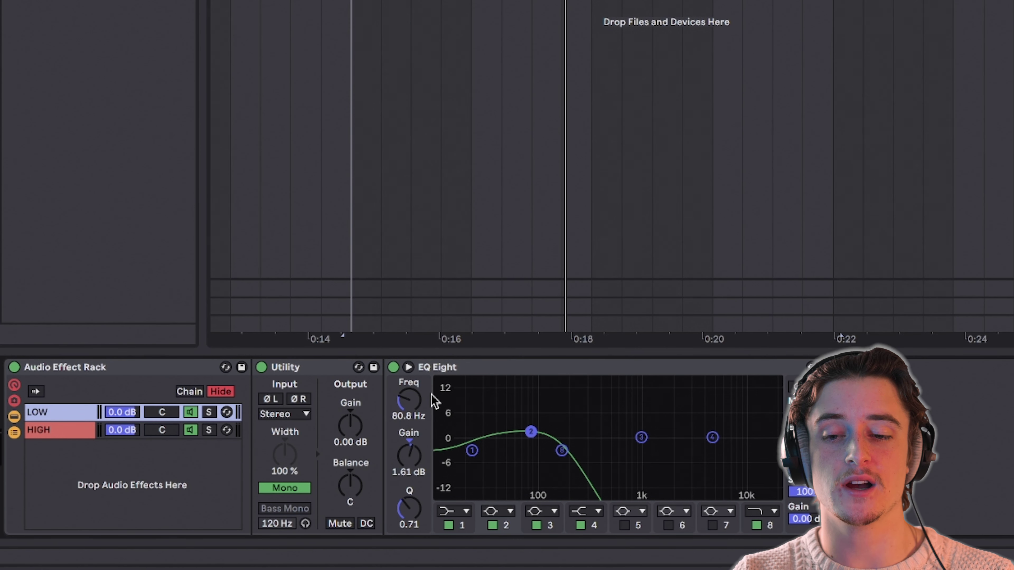
pyautogui.click(319, 367)
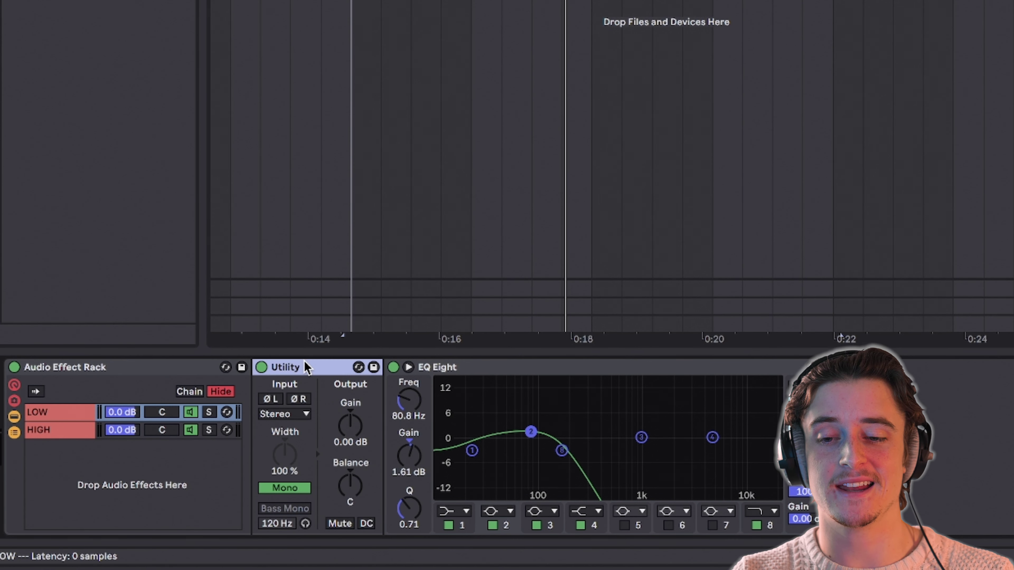
# Audition the LOW chain with the HIGH chain muted, and reactivate the HIGH chain
pyautogui.click(191, 431)
pyautogui.click(62, 414)
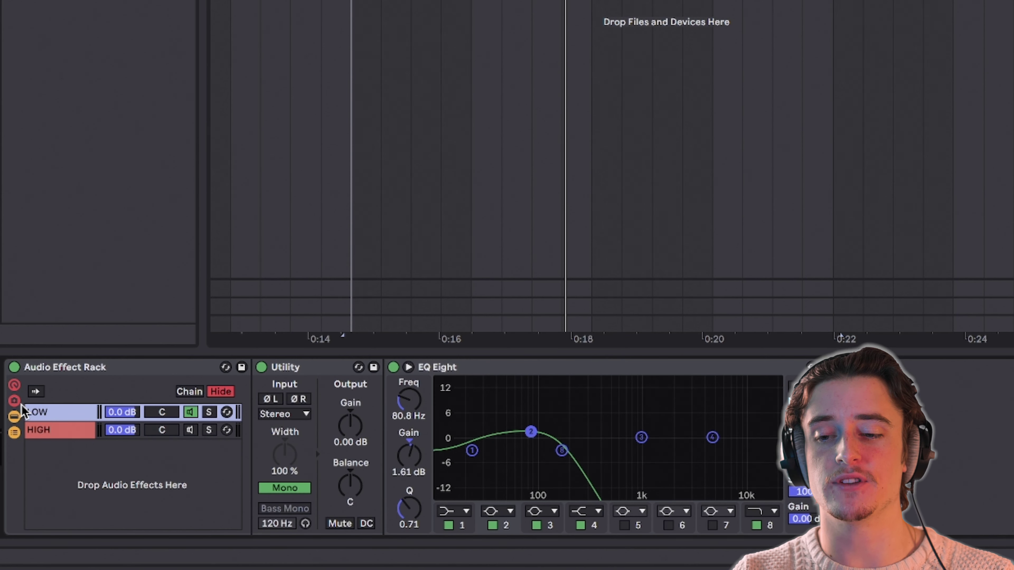
pyautogui.press('space')
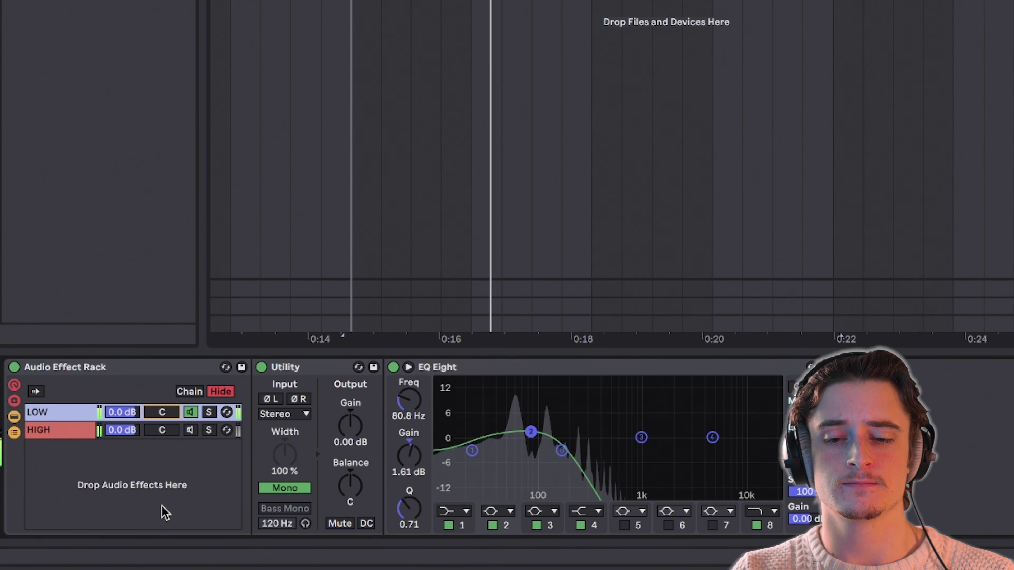
pyautogui.press('space')
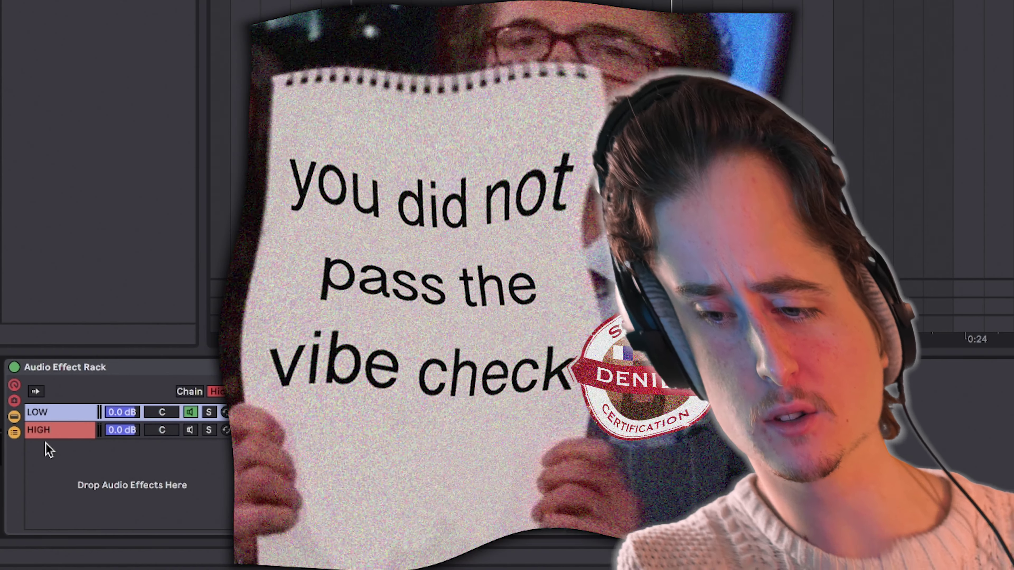
pyautogui.click(190, 429)
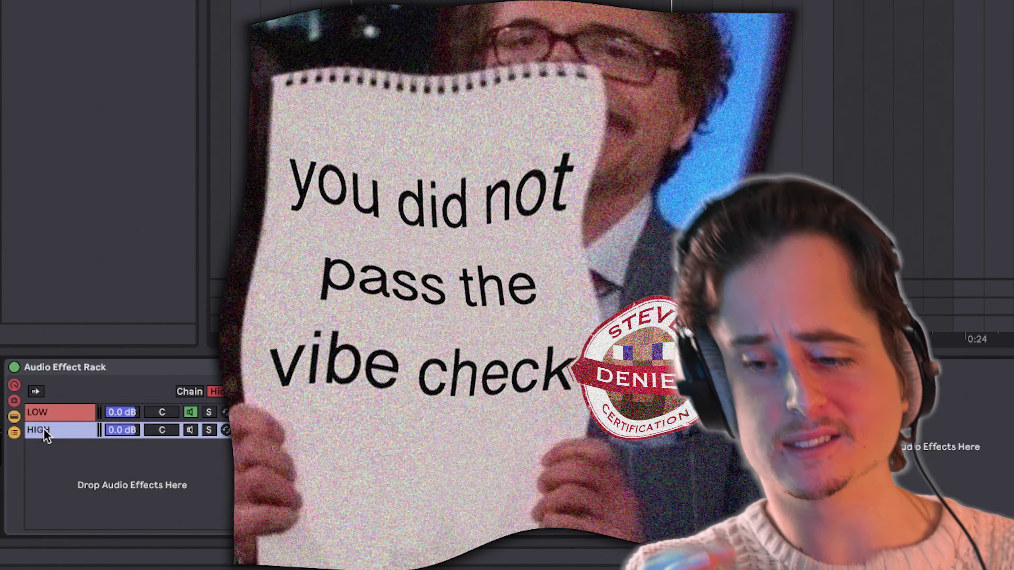
pyautogui.press('space')
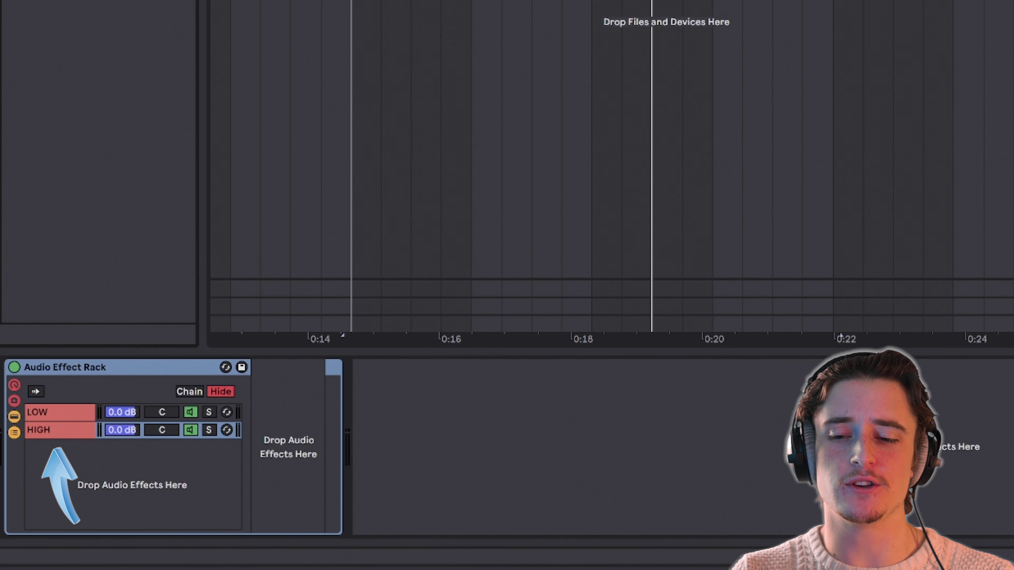
# Add EQ Eight to the HIGH chain and turn band 1 into a high-pass filter at 186 Hz
pyautogui.hotkey('ctrl', 'v')
pyautogui.click(80, 435)
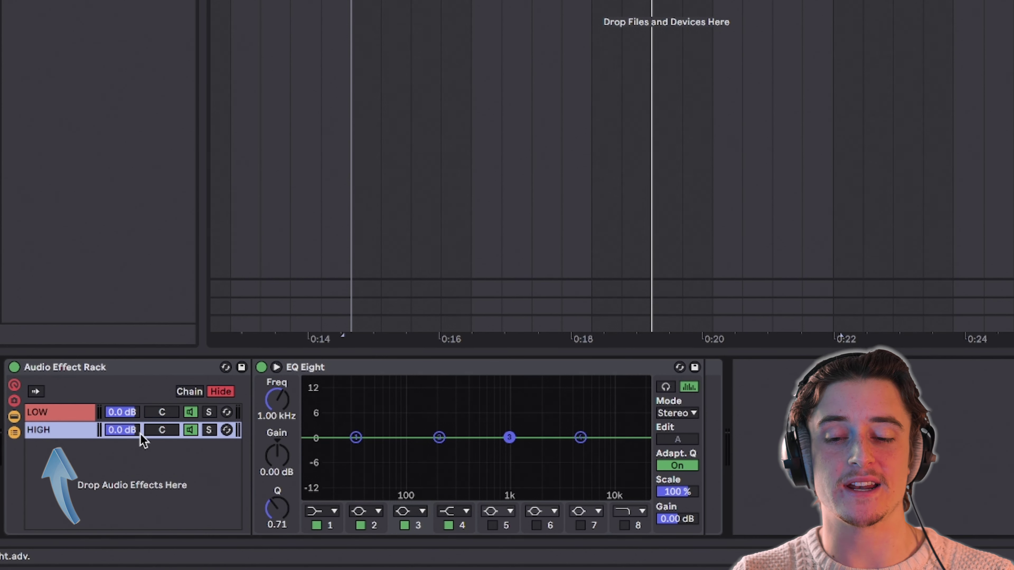
pyautogui.click(333, 513)
pyautogui.click(315, 414)
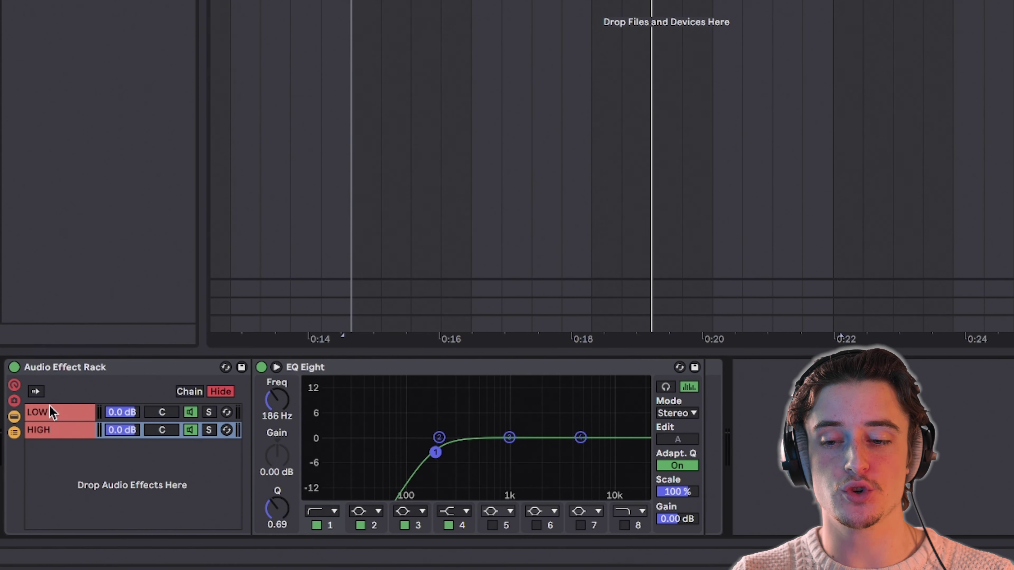
# Adjust Overdrive's dry/wet mix on the HIGH chain and move the Ozone 9 imager ahead of EQ Eight
pyautogui.click(58, 413)
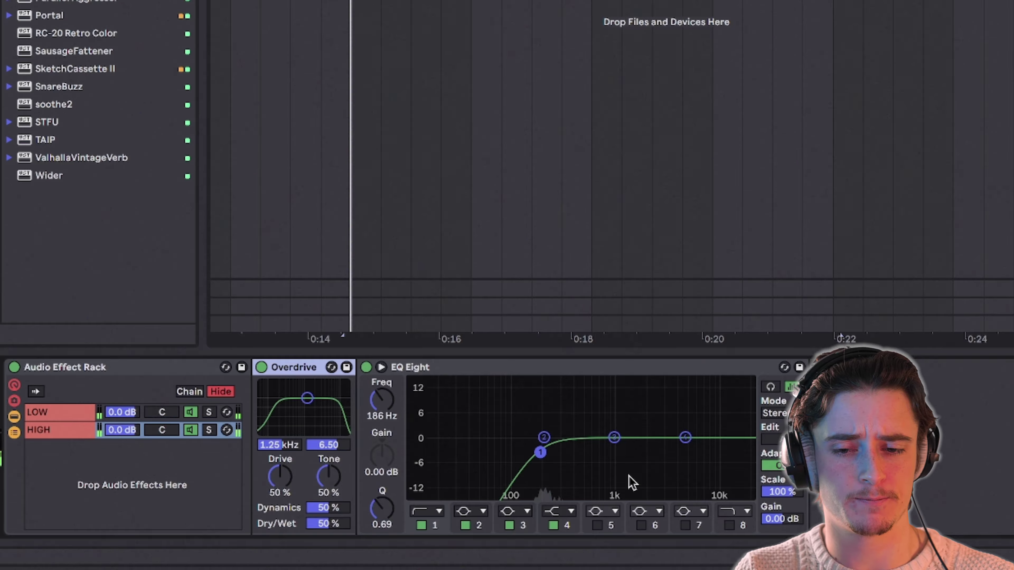
pyautogui.moveTo(326, 524); pyautogui.dragTo(325, 535)
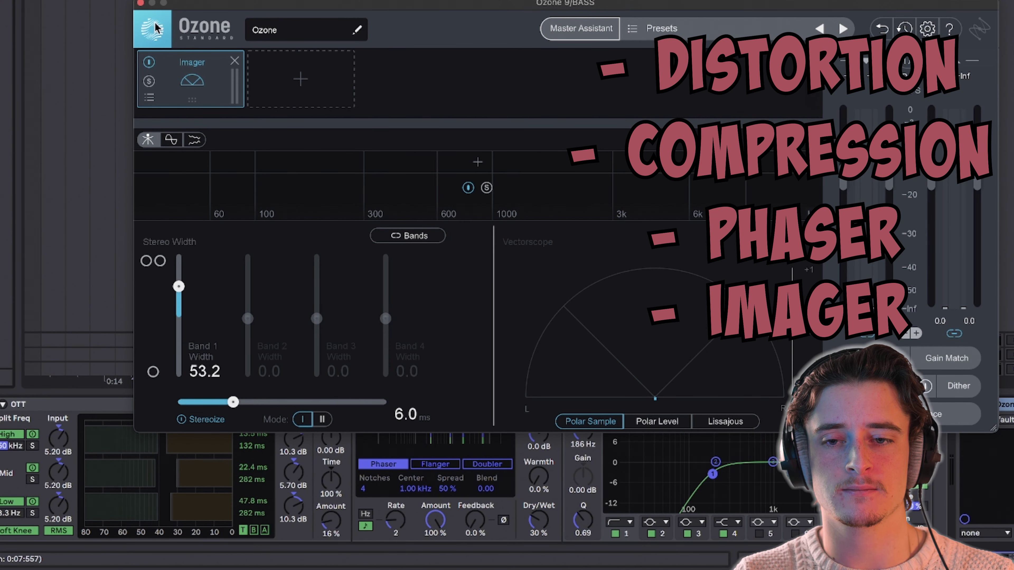
pyautogui.click(140, 3)
pyautogui.moveTo(997, 404); pyautogui.dragTo(623, 435)
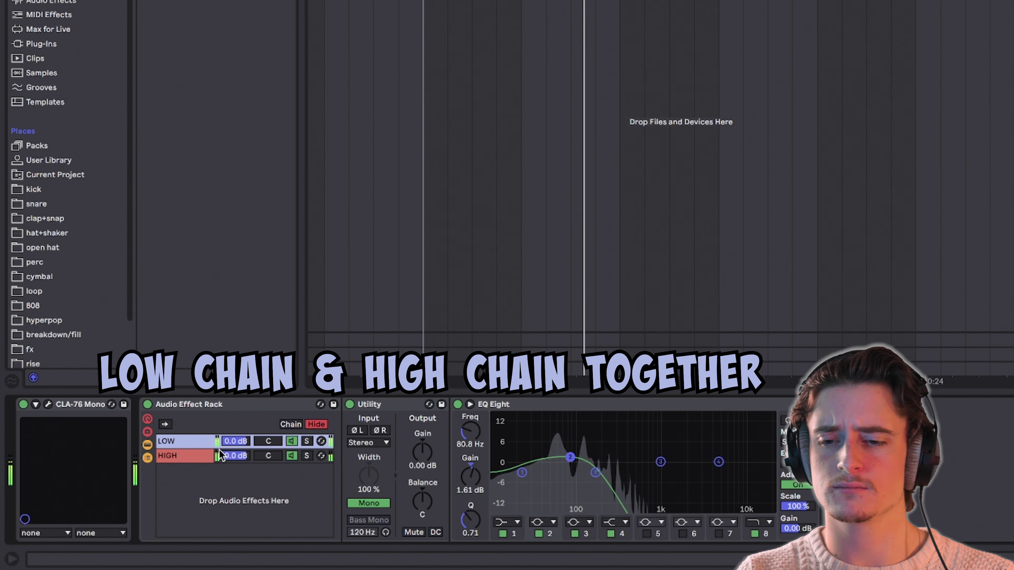
# Rename the Audio Effect Rack as BASS TEMPLATE
pyautogui.click(205, 405)
pyautogui.write('BASS T')
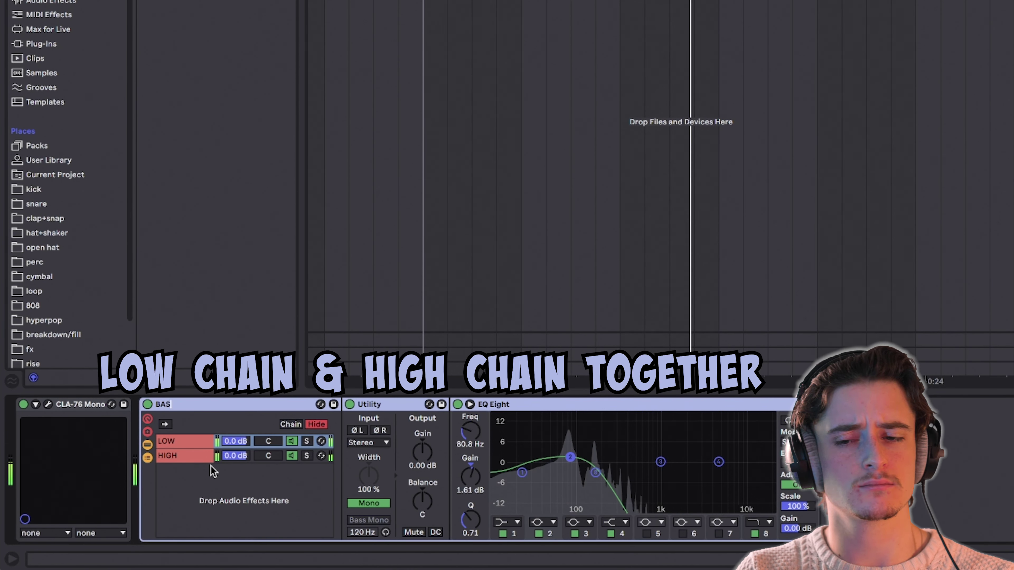
pyautogui.write('EMPLATE')
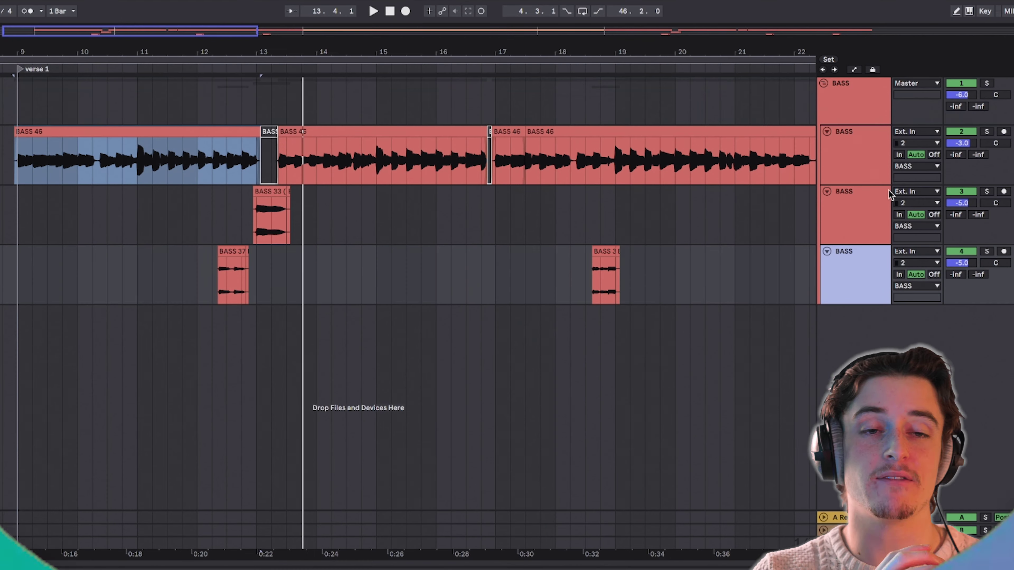
pyautogui.click(856, 110)
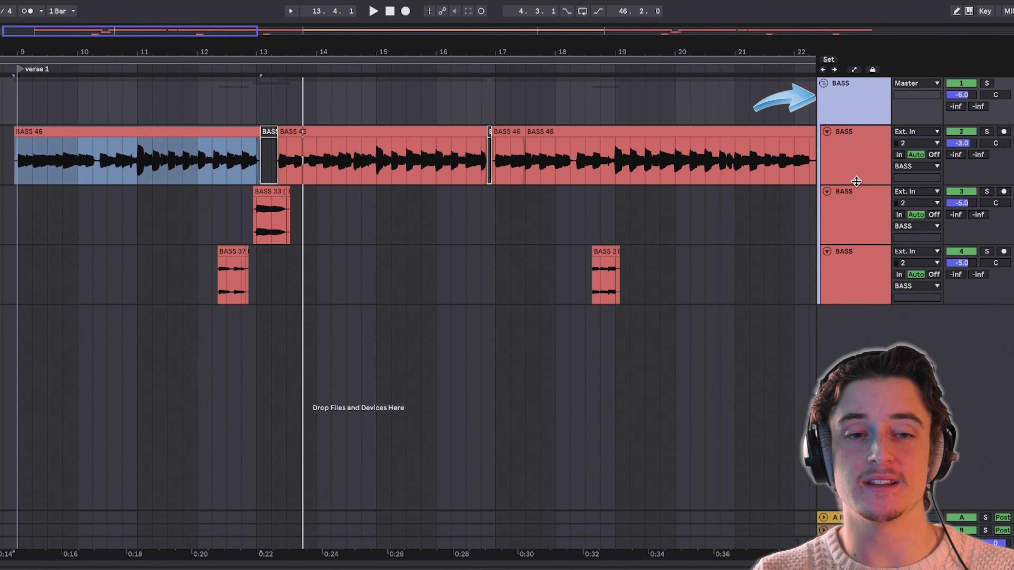
pyautogui.click(860, 208)
pyautogui.click(859, 263)
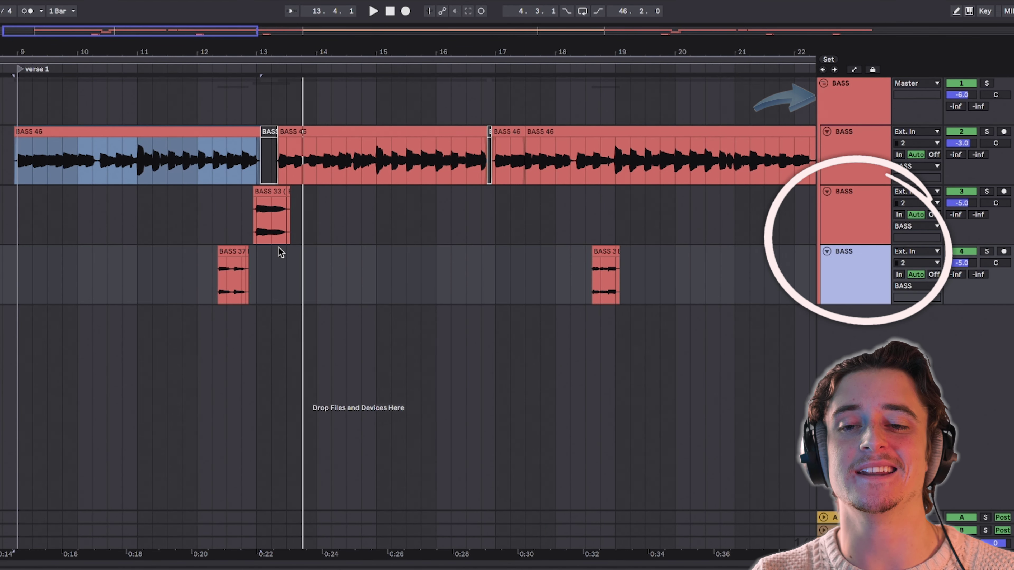
# Solo the DIST DOUBLE group inside the GUITARS group
pyautogui.scroll(2, 282, 252)
pyautogui.click(180, 273)
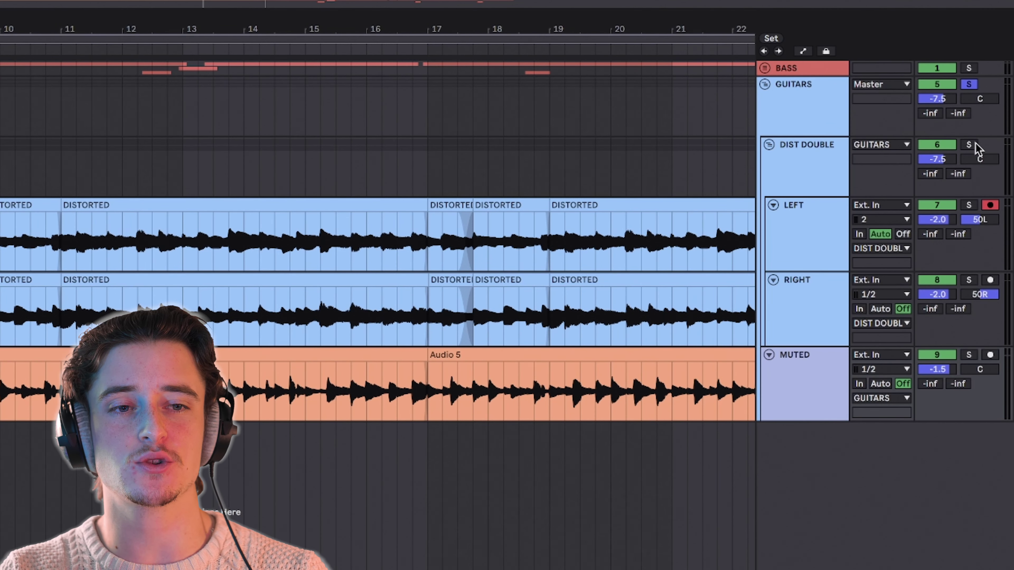
pyautogui.click(968, 144)
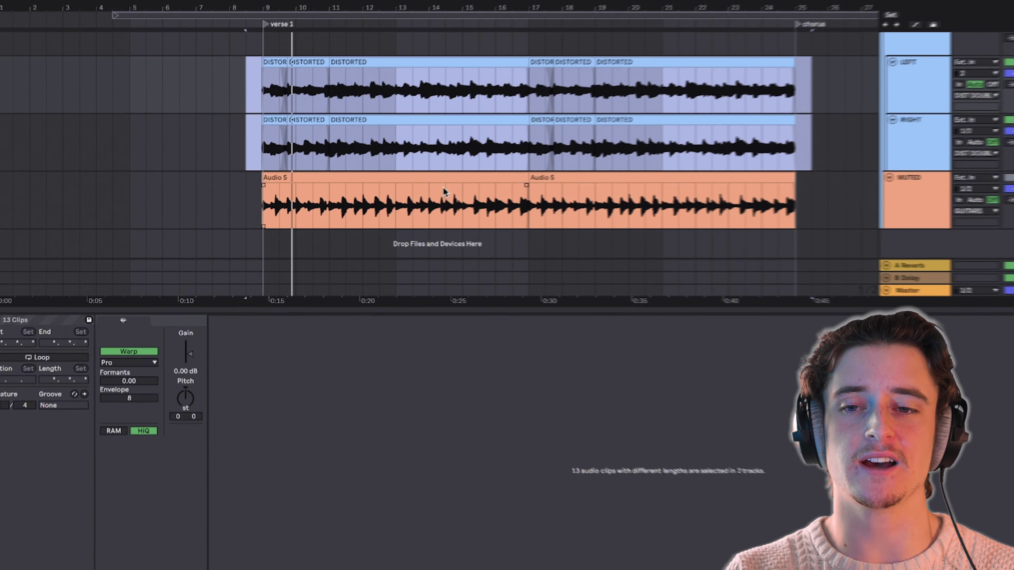
# Set the warp mode of all DISTORTED clips on the LEFT and RIGHT tracks to Beats, with the transient envelope at 98
pyautogui.click(439, 198)
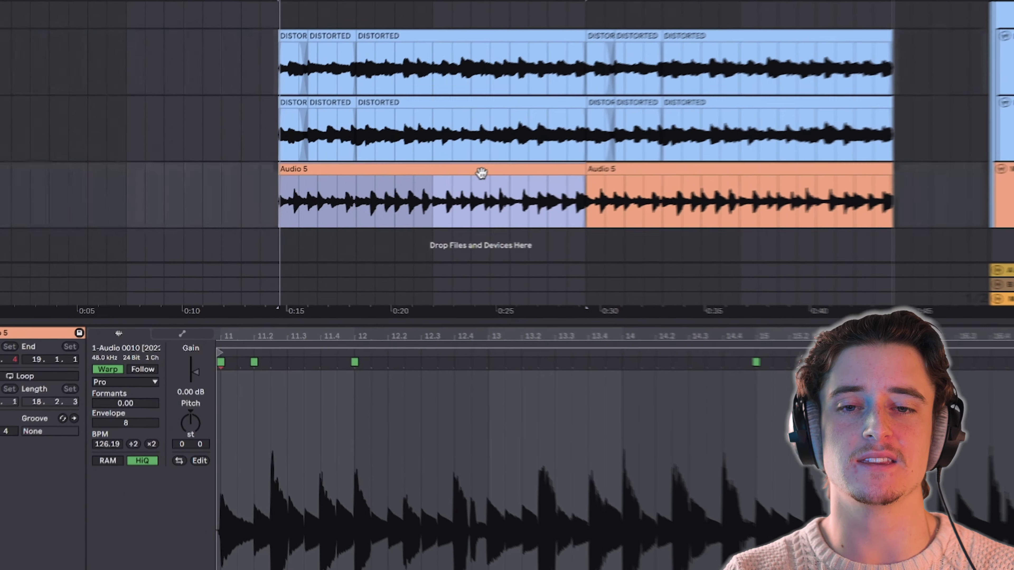
pyautogui.click(1009, 120)
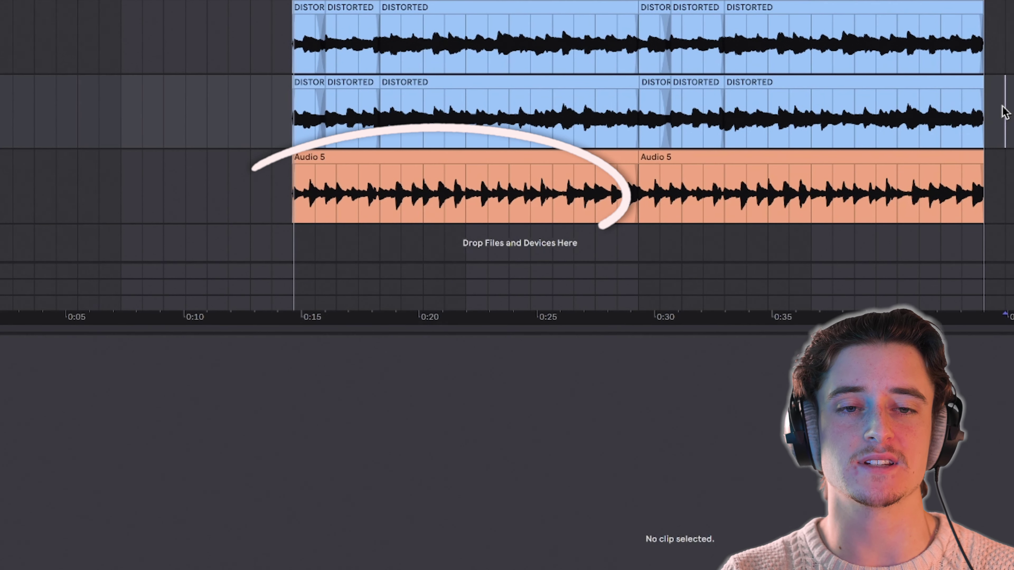
pyautogui.keyDown('shift'); pyautogui.click(267, 38); pyautogui.keyUp('shift')
pyautogui.click(104, 395)
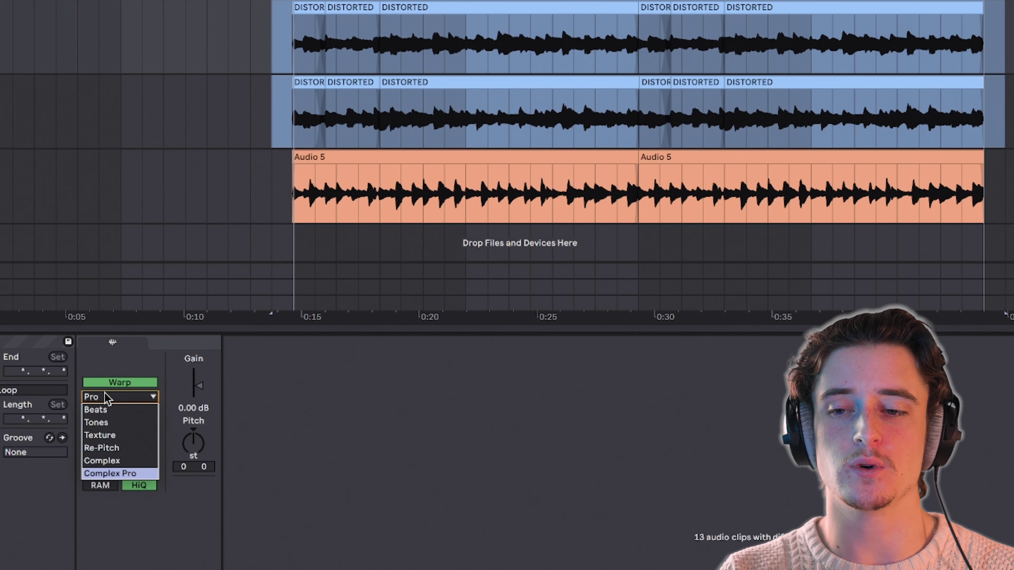
pyautogui.click(104, 410)
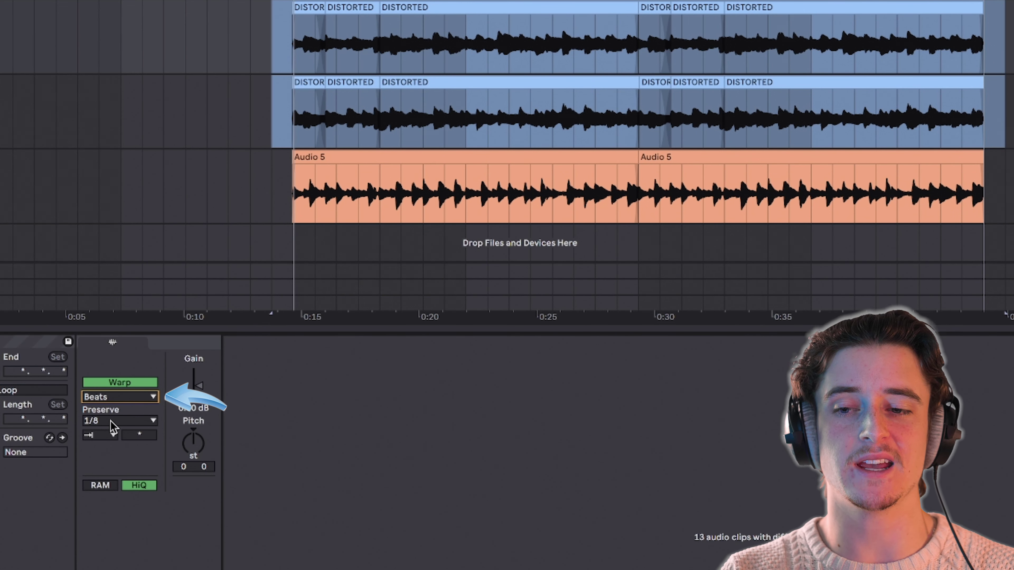
pyautogui.click(140, 437)
pyautogui.write('100')
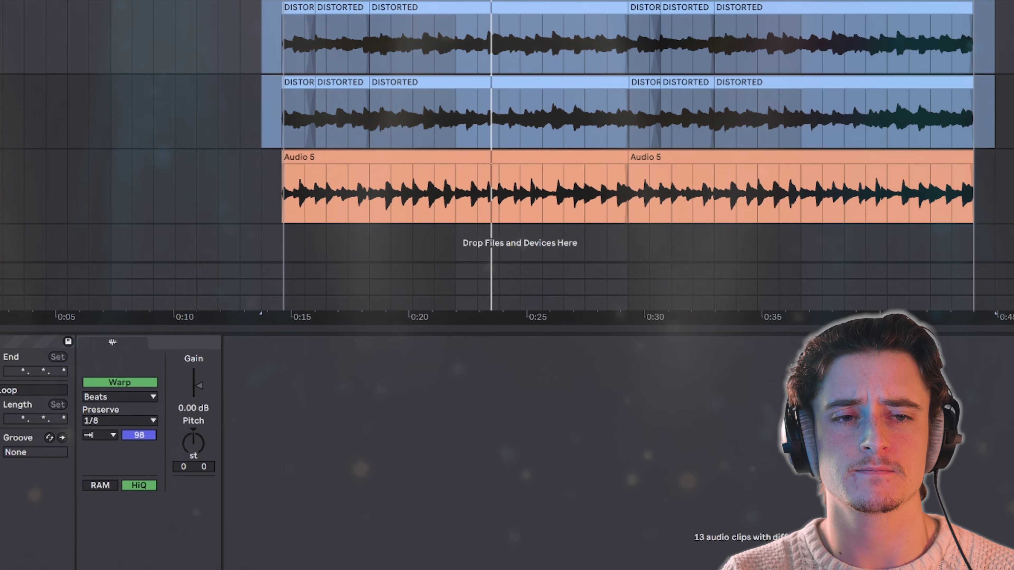
# Take the DIST DOUBLE group out of solo and collapse the MUTED guitar track
pyautogui.scroll(5, 507, 156)
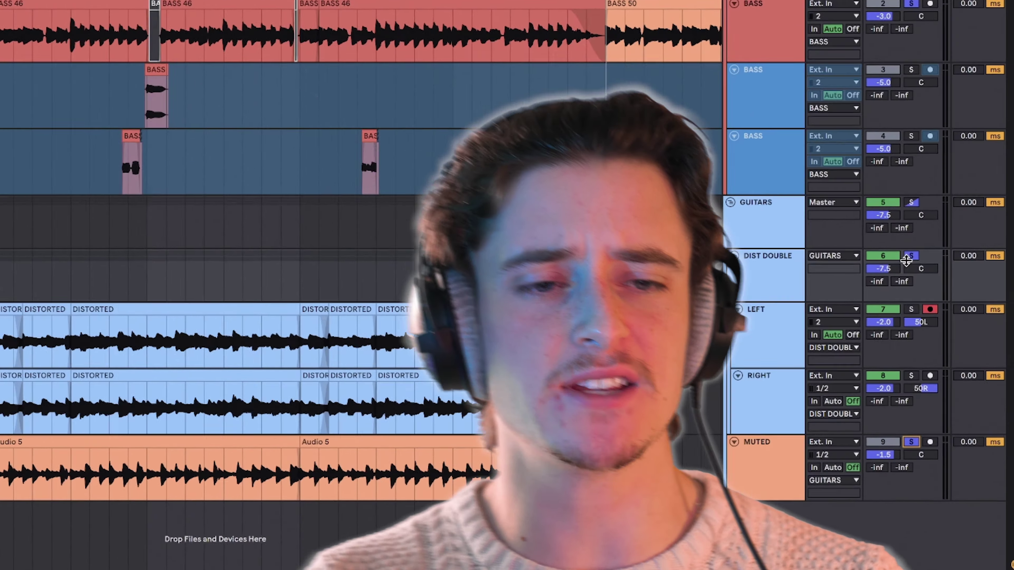
pyautogui.click(910, 257)
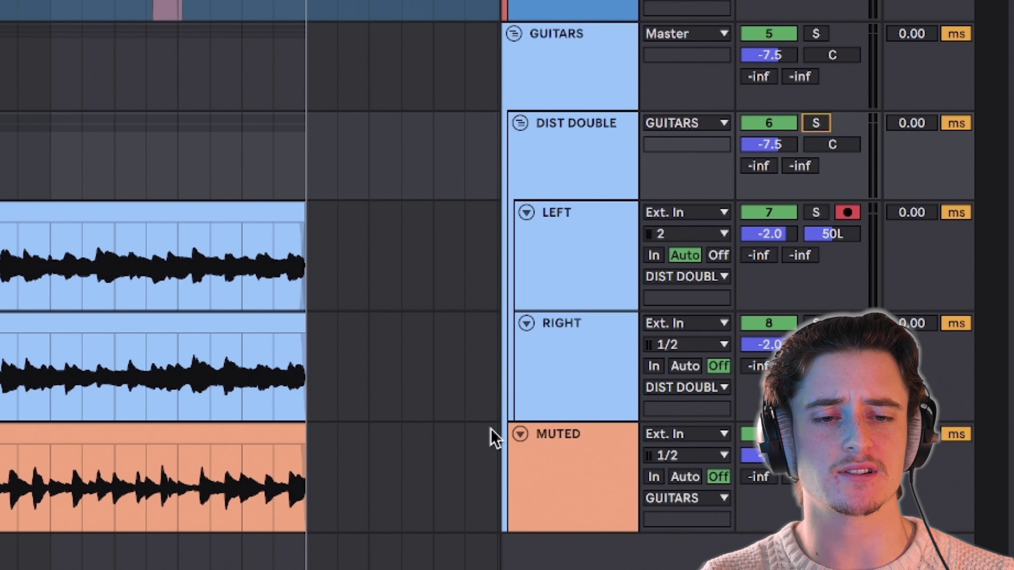
pyautogui.click(529, 438)
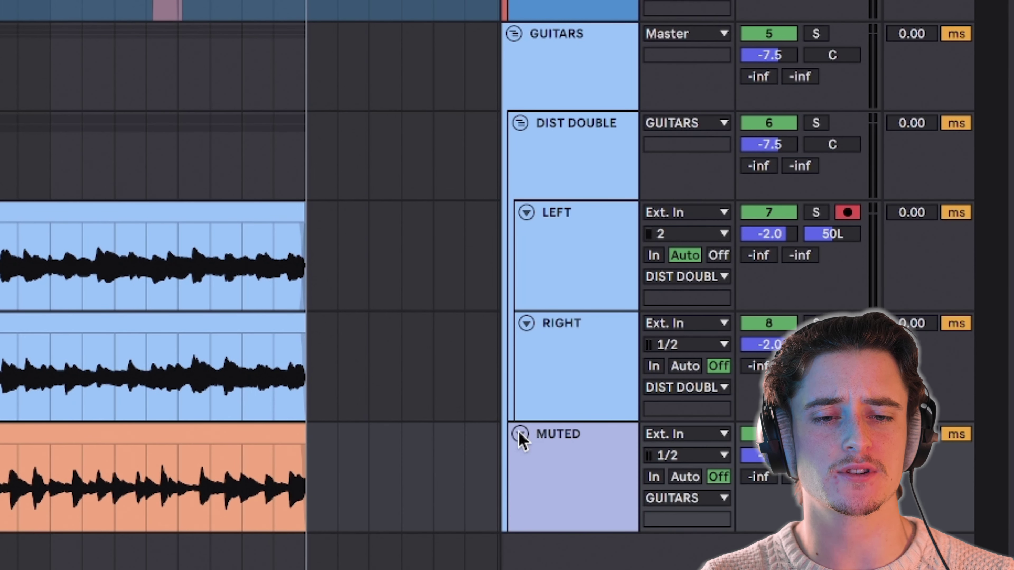
pyautogui.click(521, 434)
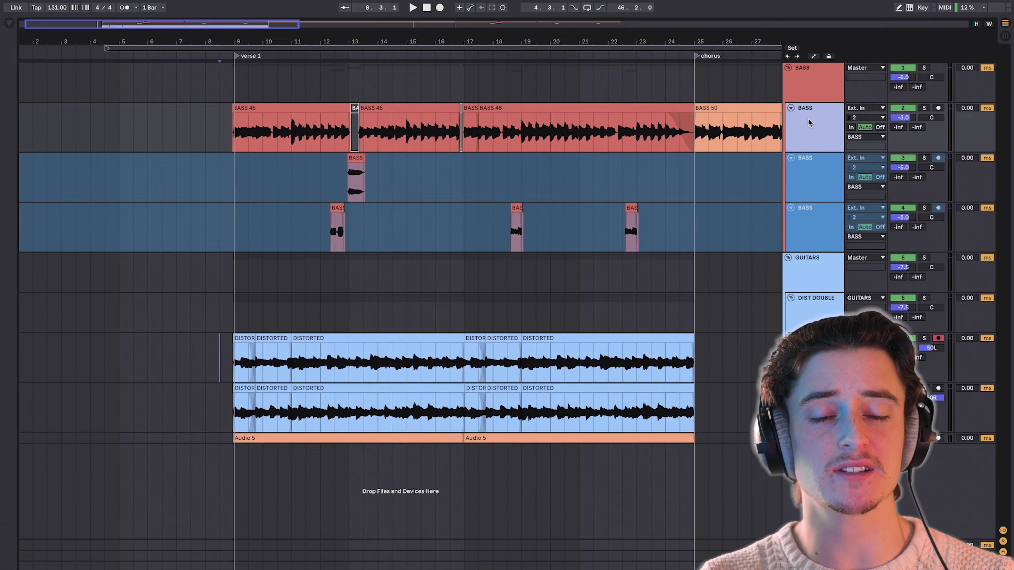
# Show the effect chain of the first BASS audio track and freeze that track
pyautogui.doubleClick(810, 120)
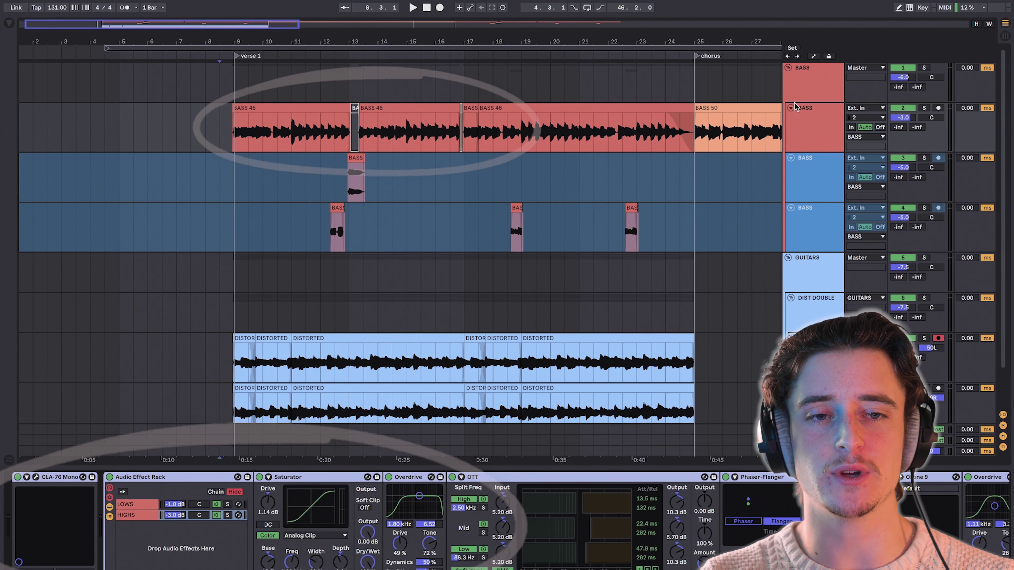
pyautogui.rightClick(812, 120)
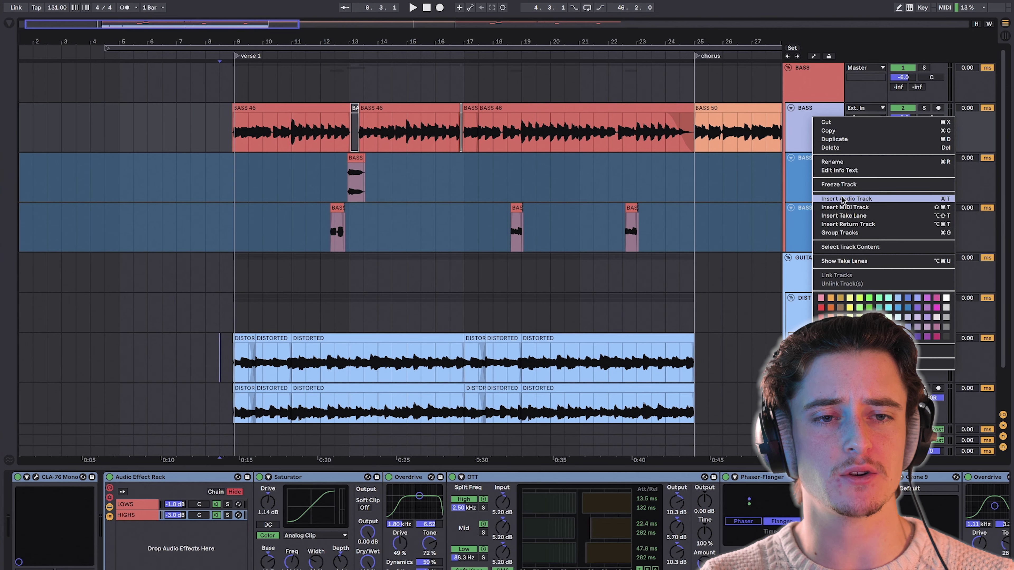
pyautogui.click(842, 184)
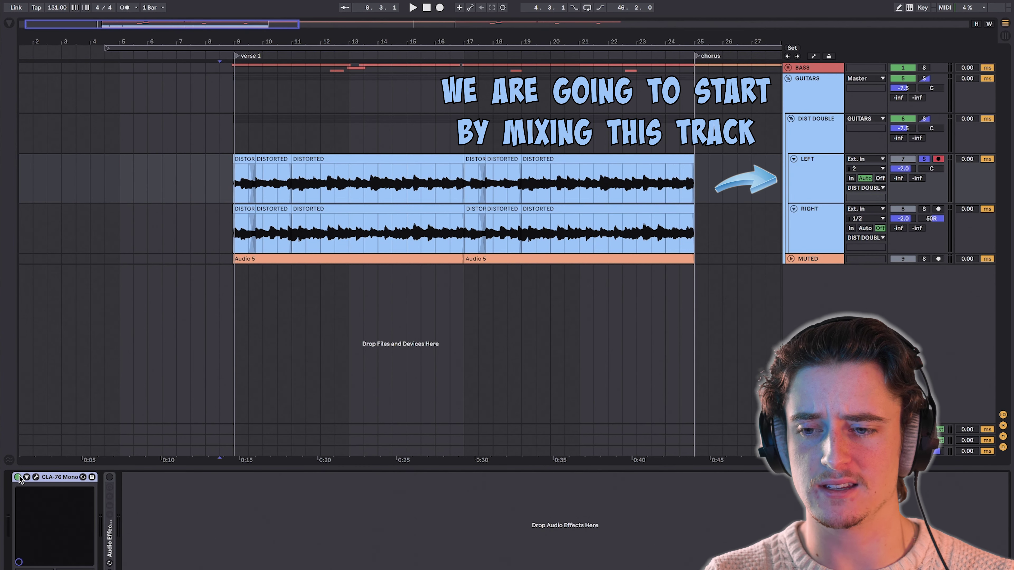
# Open the CLA-76 Mono compressor on the LEFT guitar track and adjust its input level
pyautogui.click(36, 477)
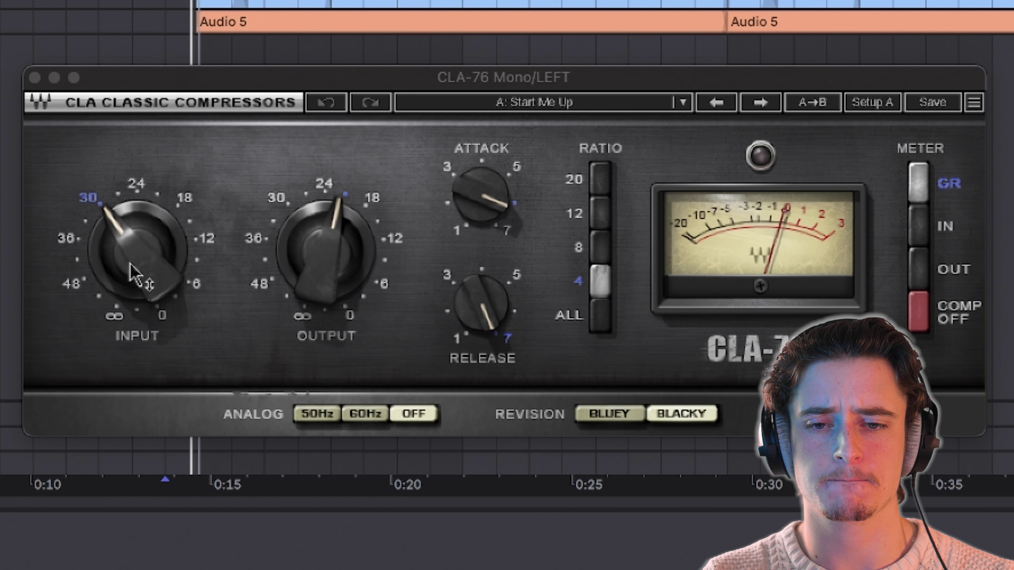
pyautogui.moveTo(133, 276); pyautogui.dragTo(133, 270)
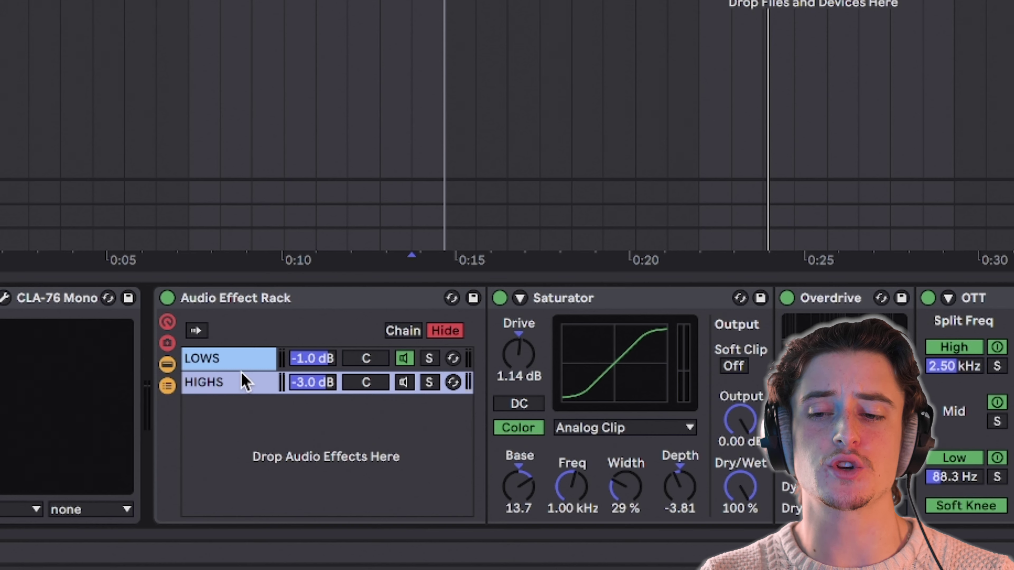
# Rename the rack's LOWS chain as DRY and delete its Utility device
pyautogui.click(232, 360)
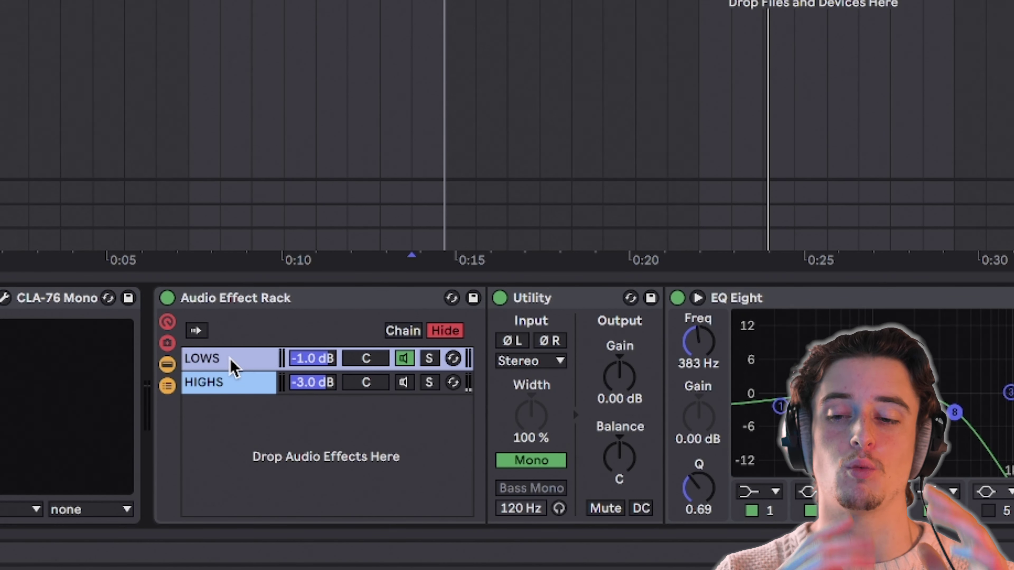
pyautogui.write('Y')
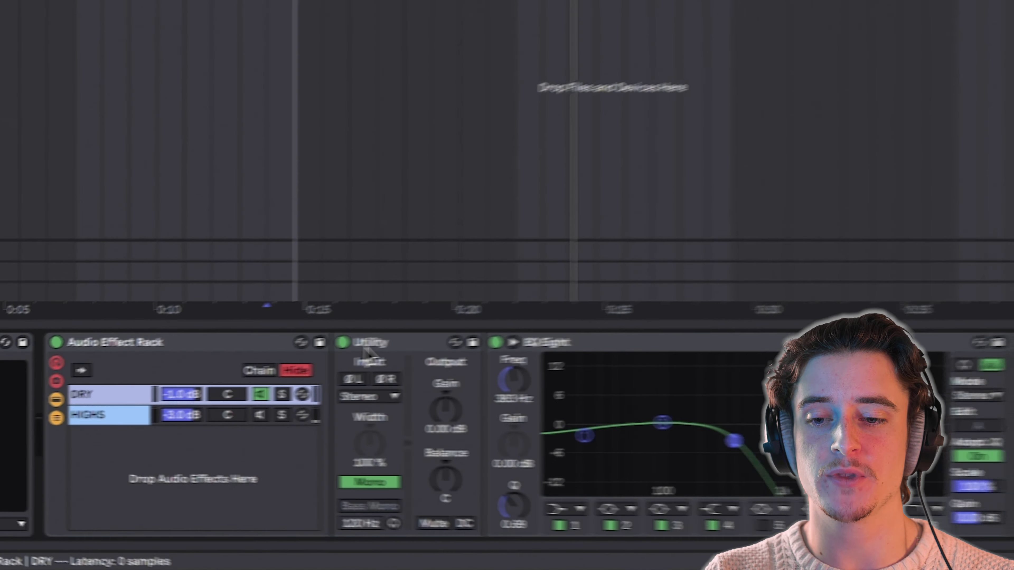
pyautogui.click(531, 298)
pyautogui.press('Delete')
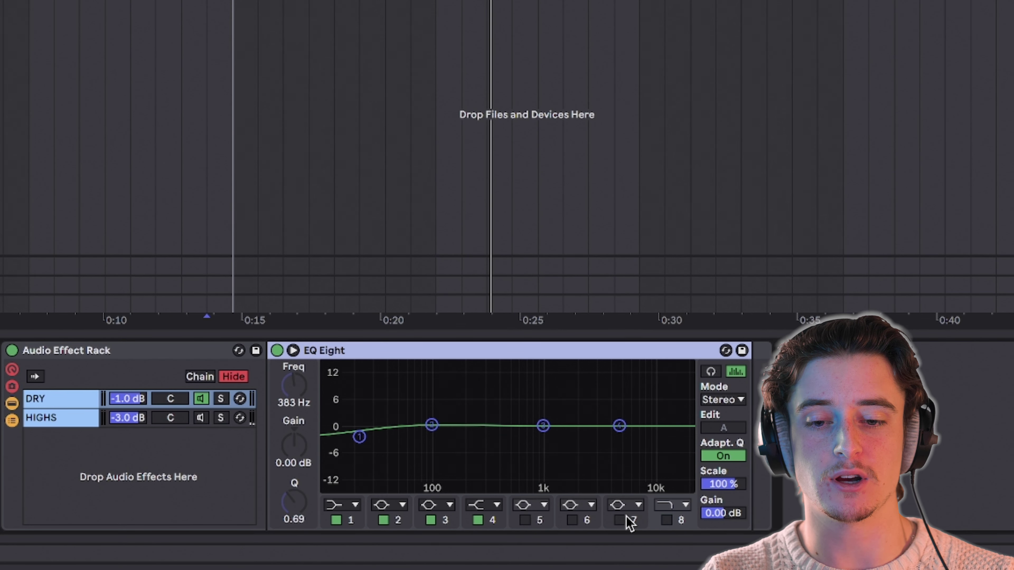
# Audition the DRY chain in solo and rename the HIGHS chain as DIST
pyautogui.click(222, 399)
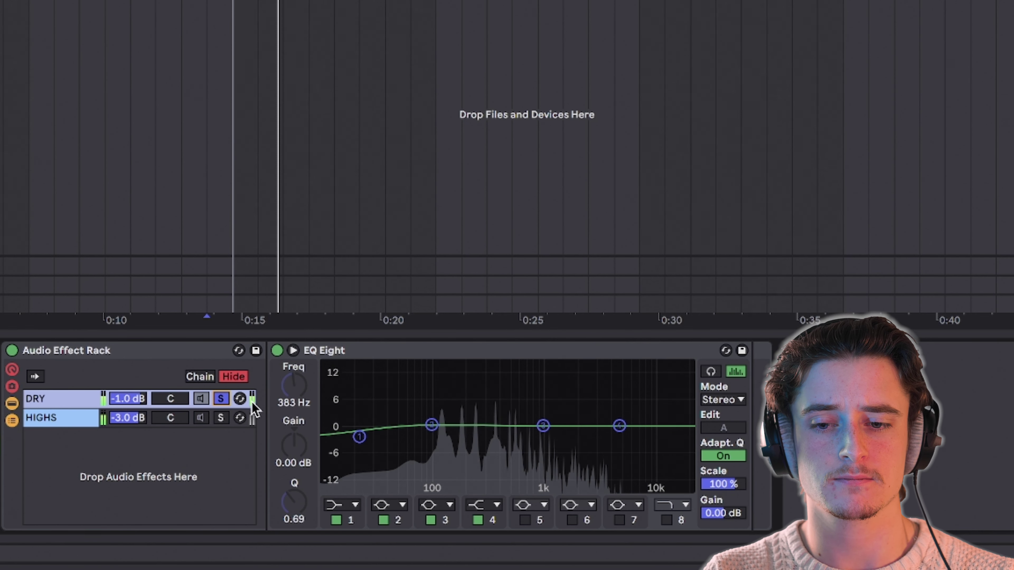
pyautogui.click(44, 418)
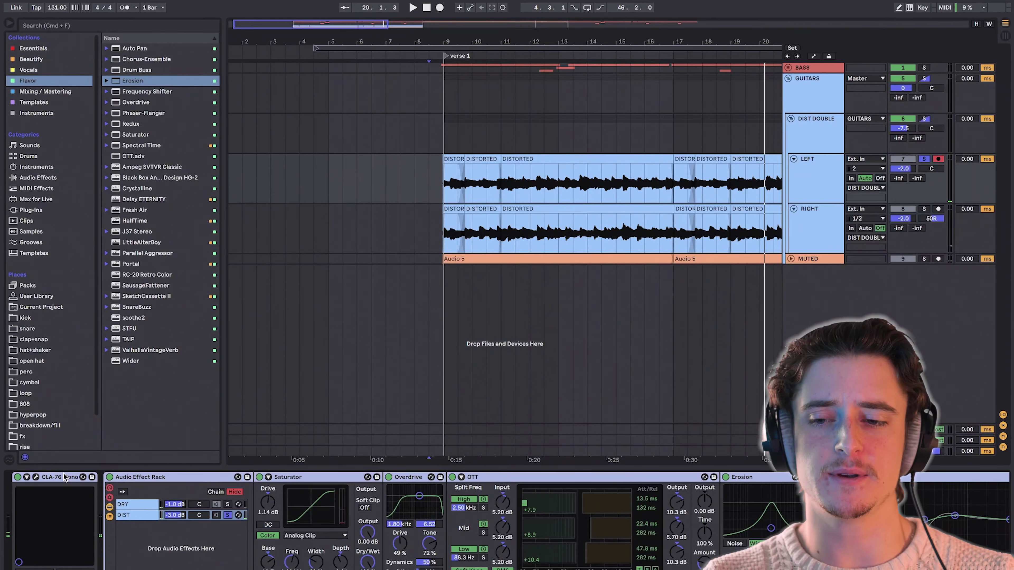
# Copy the LEFT track's effect chain to the RIGHT track and pan the LEFT track to 50L
pyautogui.hotkey('ctrl', 'c')
pyautogui.click(824, 201)
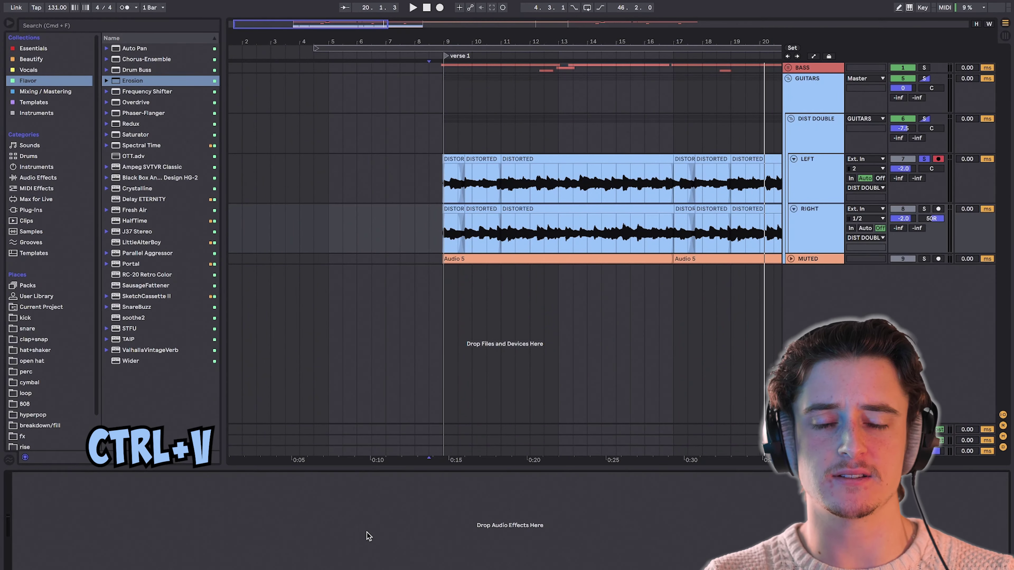
pyautogui.hotkey('ctrl', 'v')
pyautogui.click(930, 168)
pyautogui.write('50L')
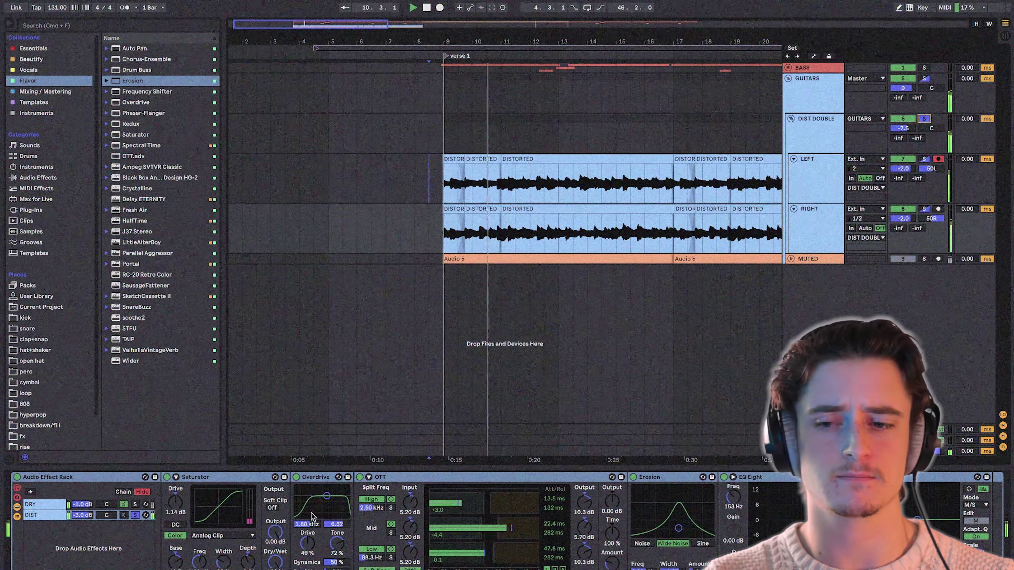
# Open the Pro-Q 3 editor at the end of the guitar effect chain
pyautogui.hscroll(-3, 245, 519)
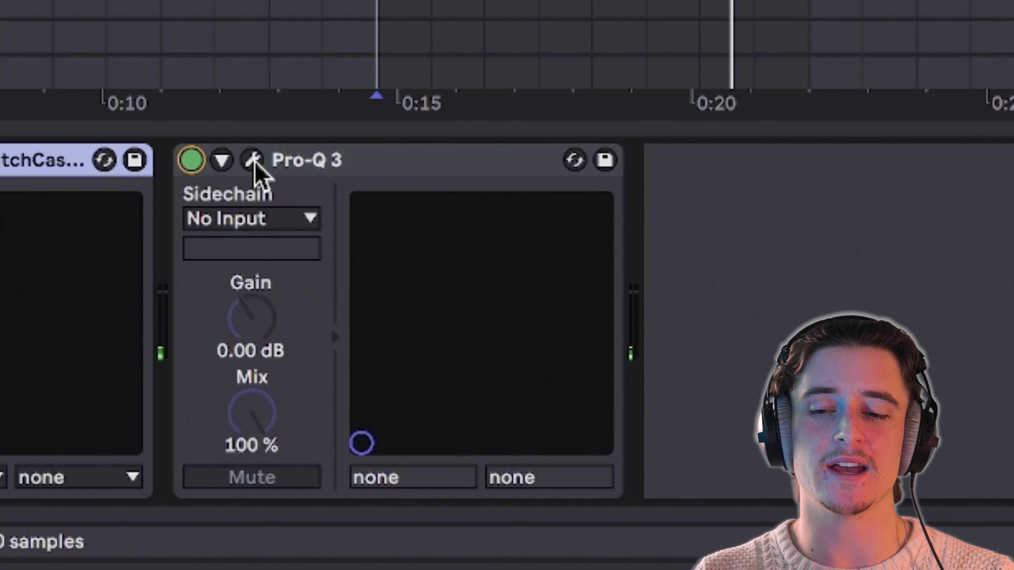
pyautogui.click(252, 160)
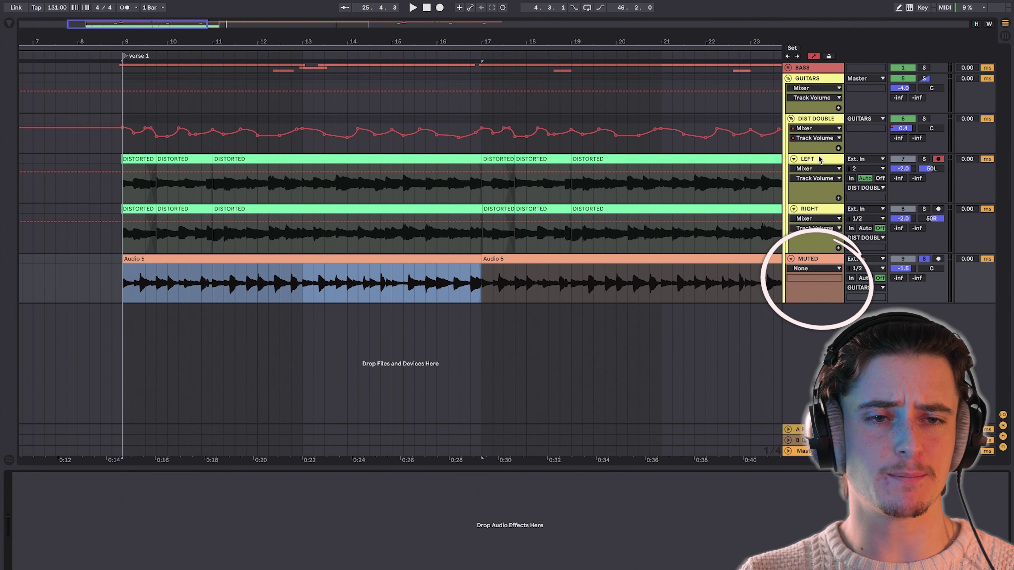
# Copy the LEFT track's effect chain to the MUTED track and set Overdrive's dry/wet to 77%
pyautogui.click(818, 160)
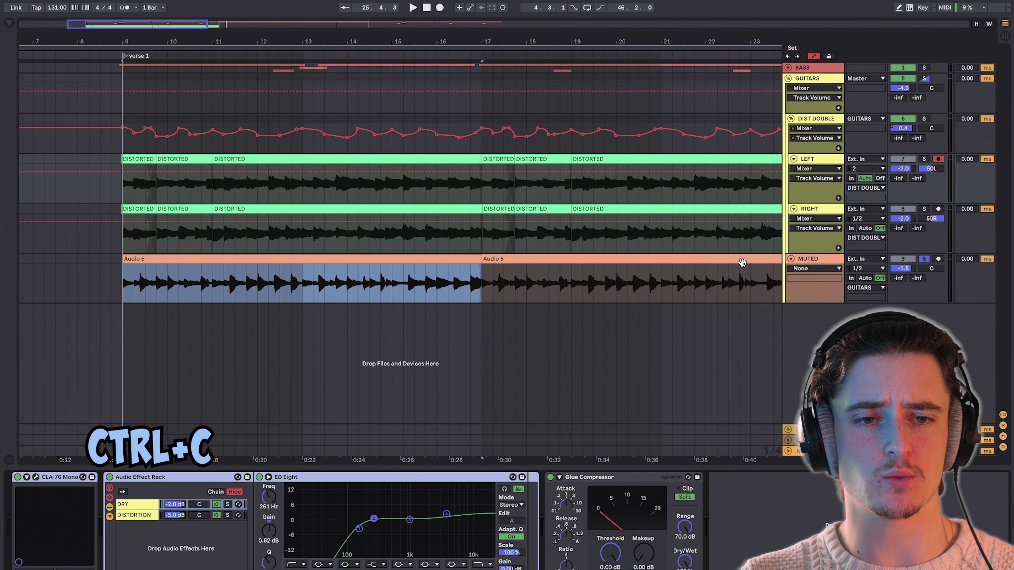
pyautogui.click(809, 268)
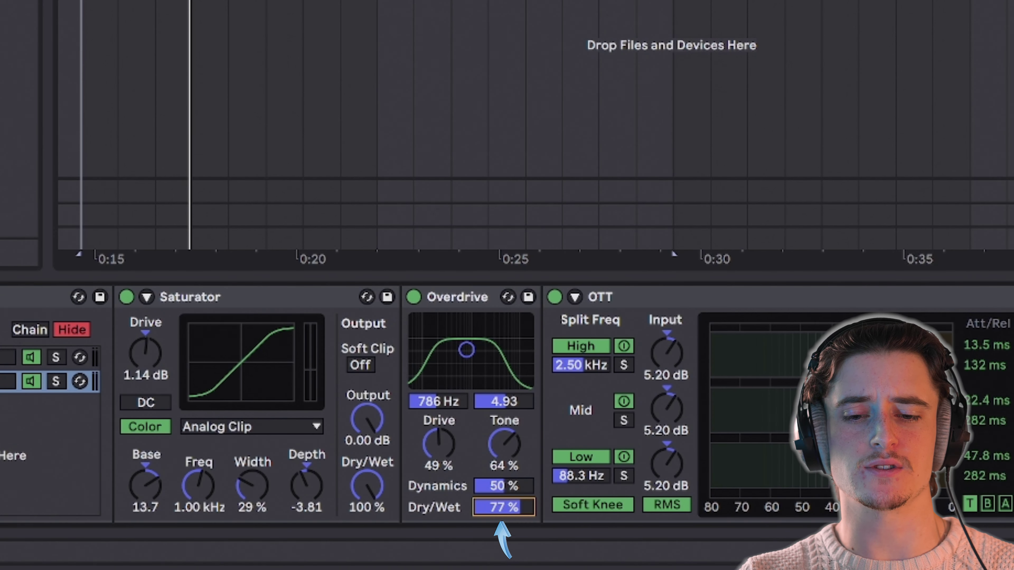
pyautogui.press('space')
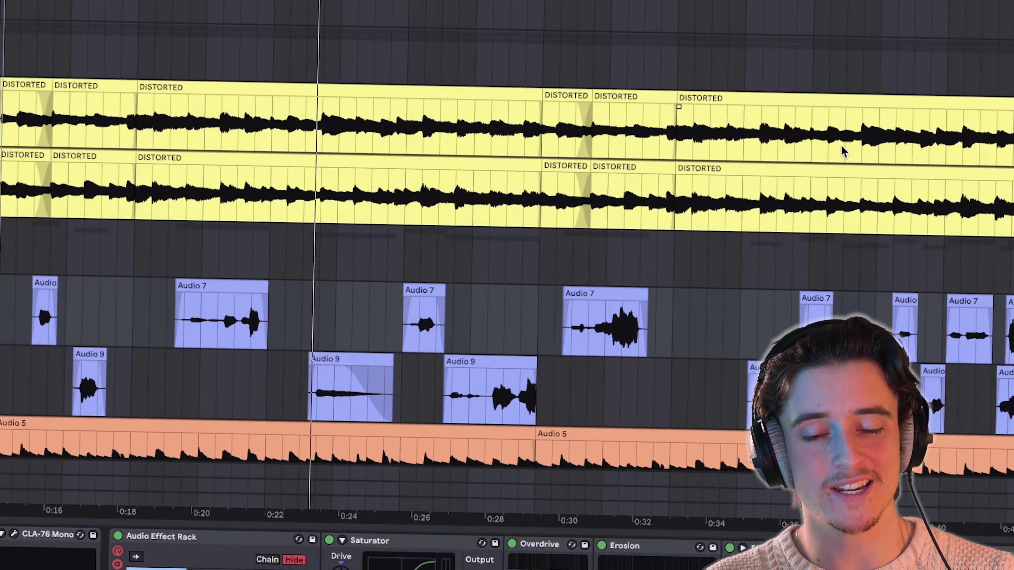
pyautogui.hscroll(10, 617, 195)
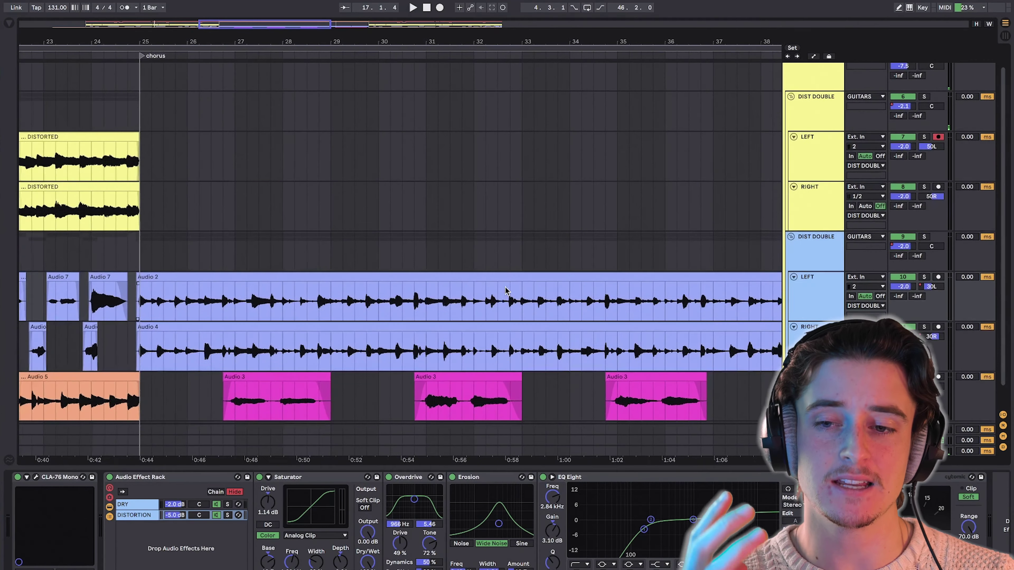
pyautogui.scroll(1, 506, 289)
pyautogui.hscroll(-4, 505, 287)
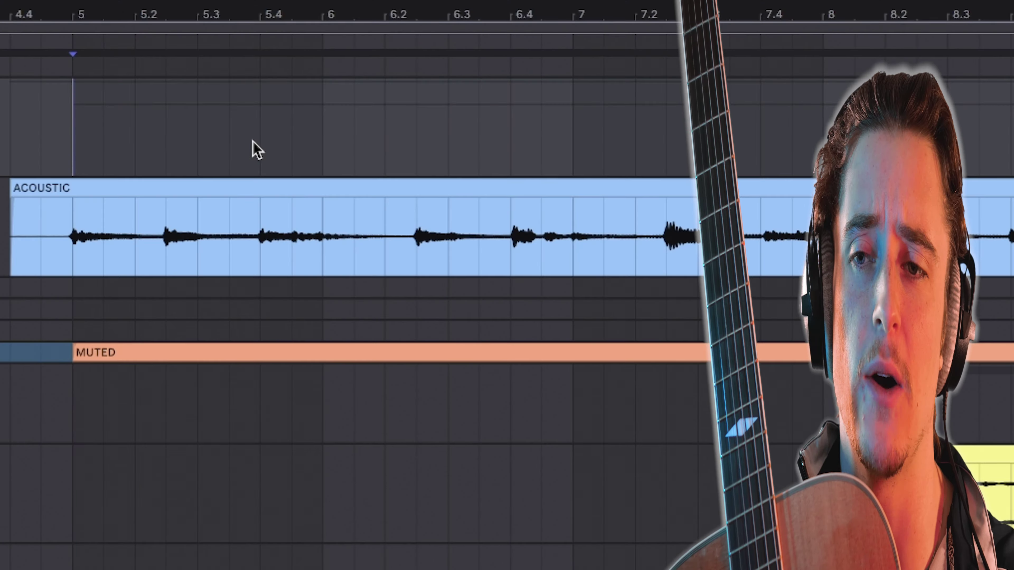
# Add a locator named intro at bar 5
pyautogui.rightClick(74, 40)
pyautogui.click(86, 95)
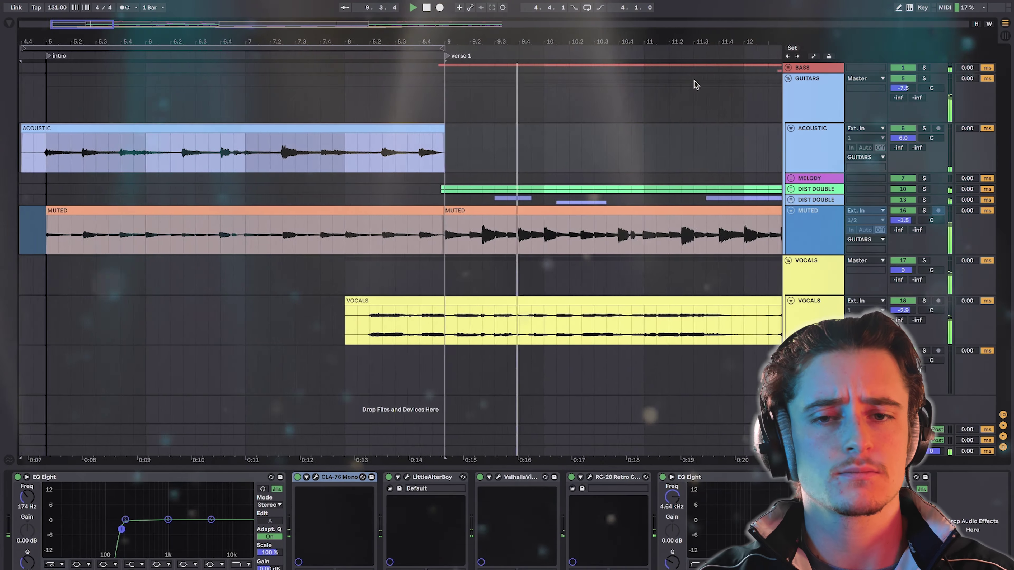
# Collapse all tracks and insert a new MIDI track below the VOCALS group
pyautogui.scroll(-1, 708, 76)
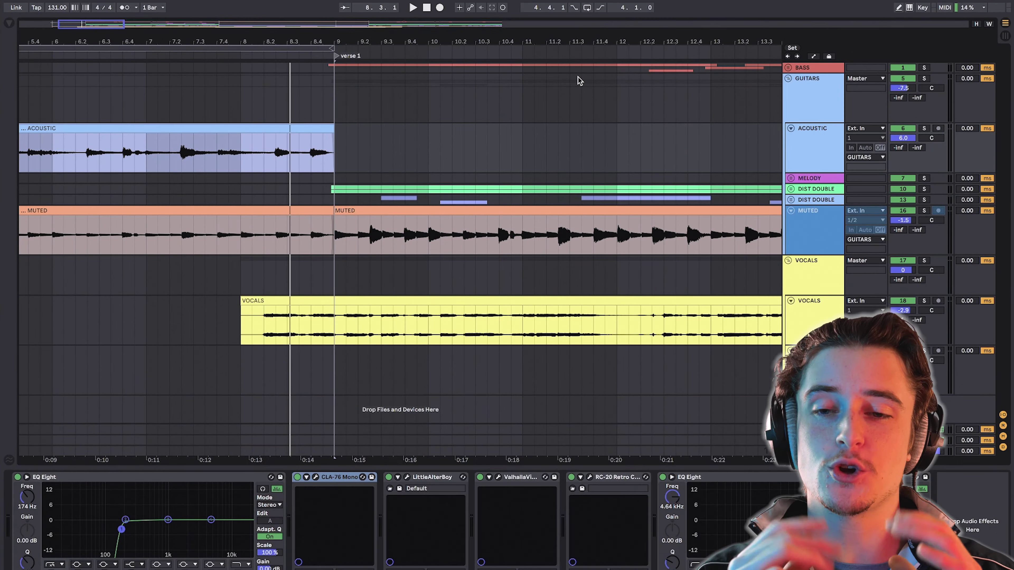
pyautogui.hscroll(-5, 334, 187)
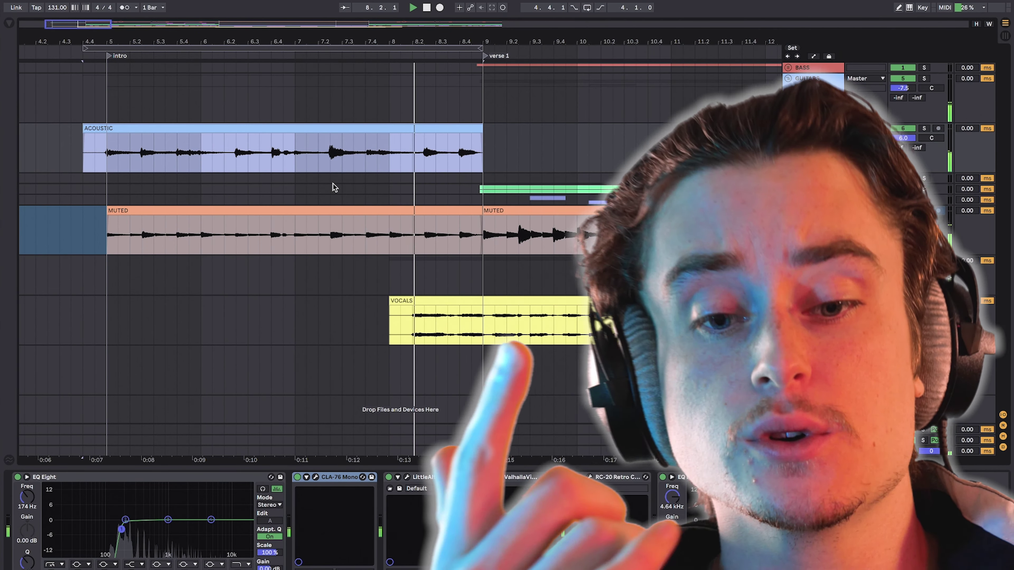
pyautogui.hotkey('alt', 'u')
pyautogui.hotkey('ctrl', 'shift', 't')
# Load Analog Lab 4 from the browser onto the new MIDI track
pyautogui.click(9, 24)
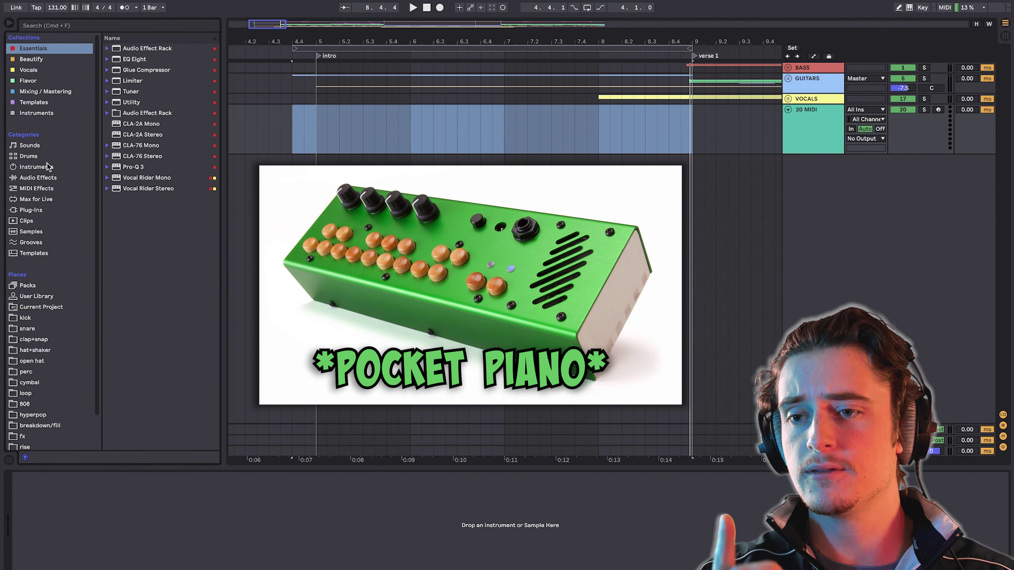
pyautogui.click(47, 166)
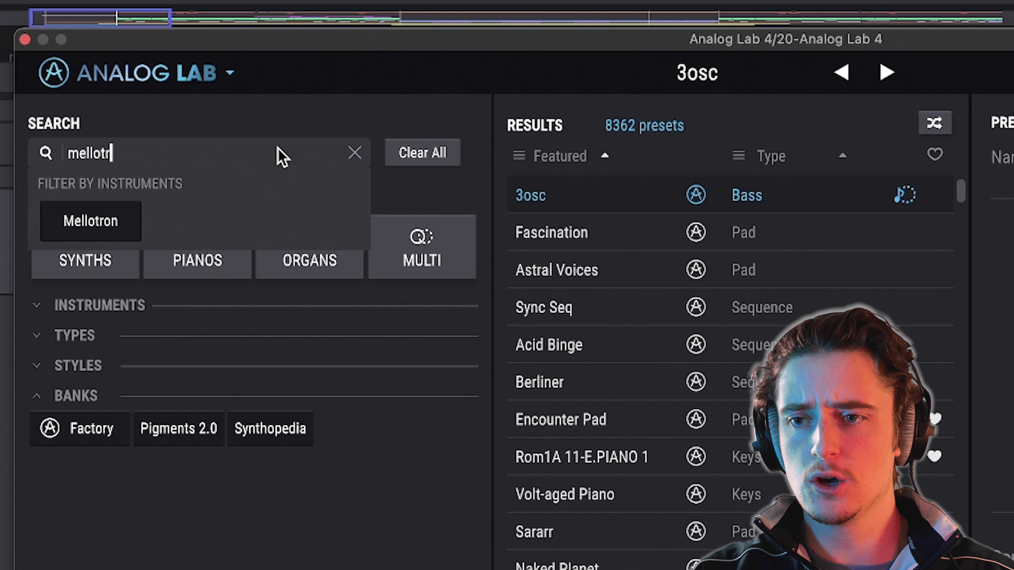
# Filter Analog Lab 4's presets by the Mellotron instrument and open the Brasssss sound on track 21
pyautogui.click(100, 213)
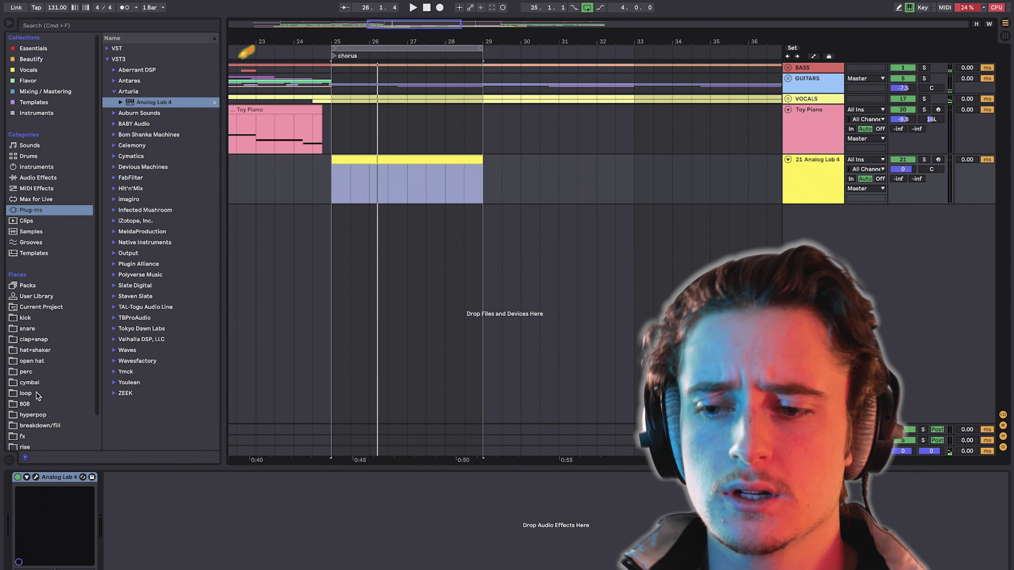
pyautogui.click(36, 477)
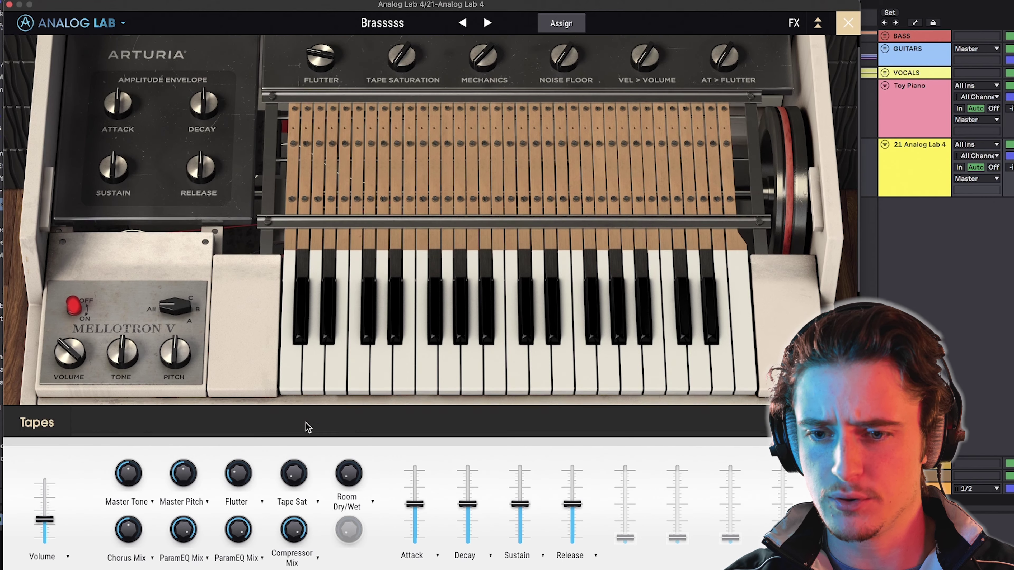
pyautogui.click(306, 422)
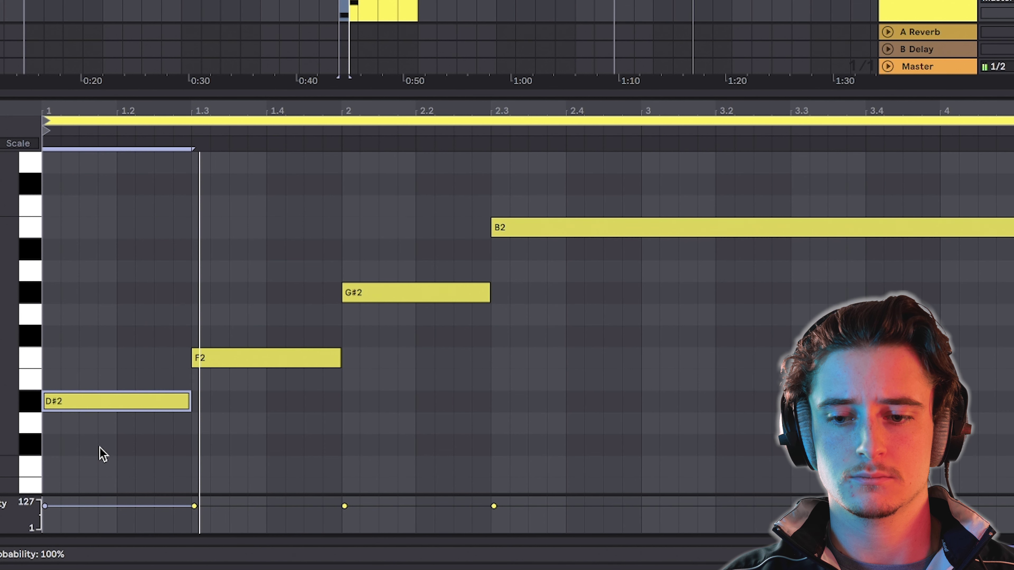
# Examine the trumpet melody notes, the trumpet tracks' automation curves and the notes of the TRUMPET 2 clip
pyautogui.click(205, 370)
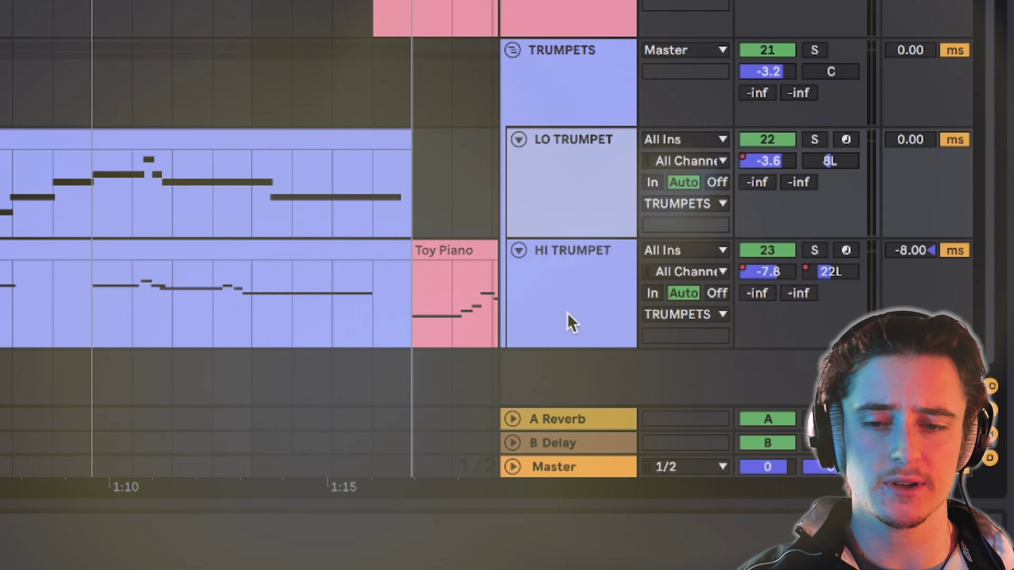
pyautogui.click(571, 323)
pyautogui.press('a')
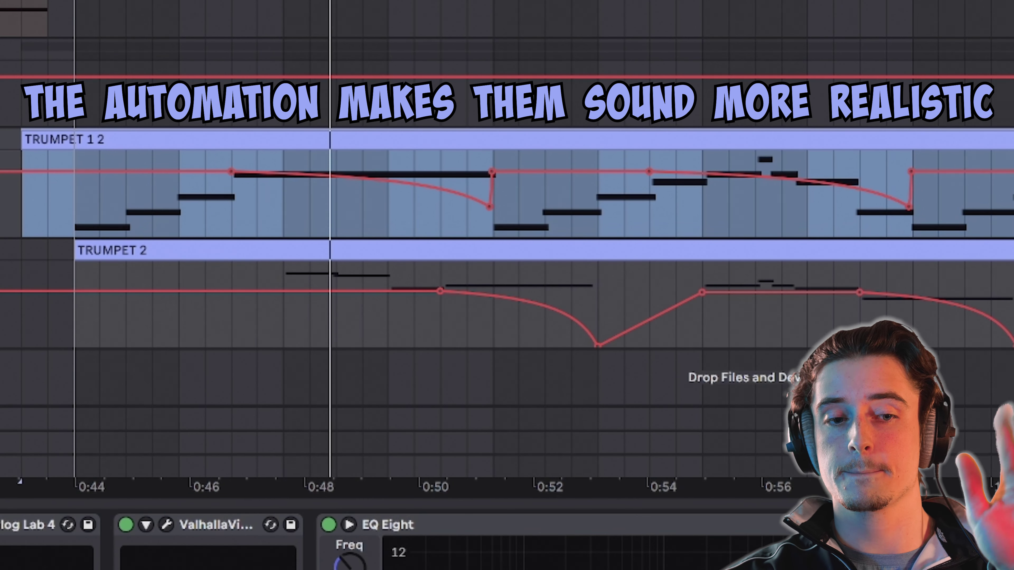
pyautogui.click(239, 250)
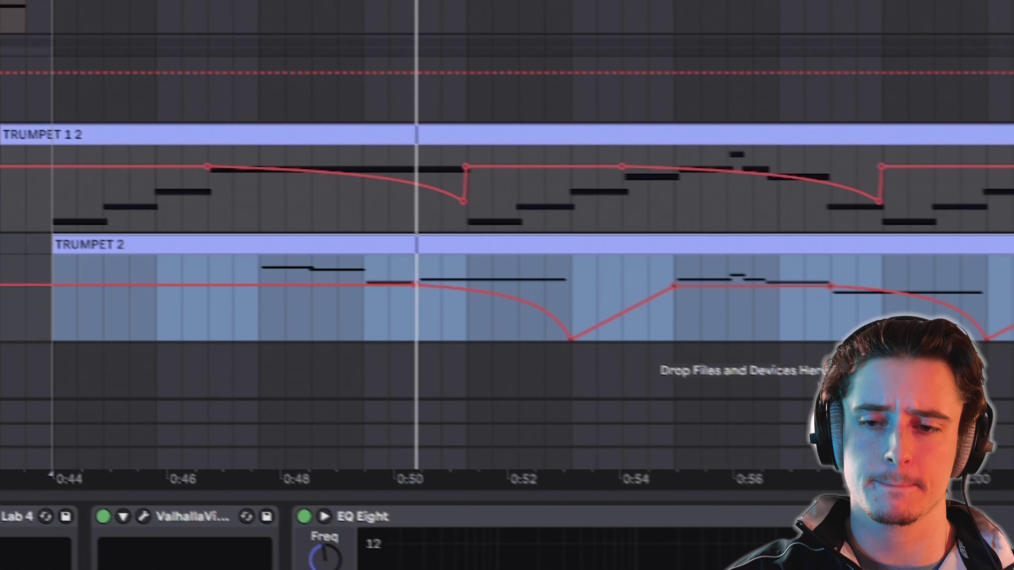
pyautogui.hotkey('shift', 'Tab')
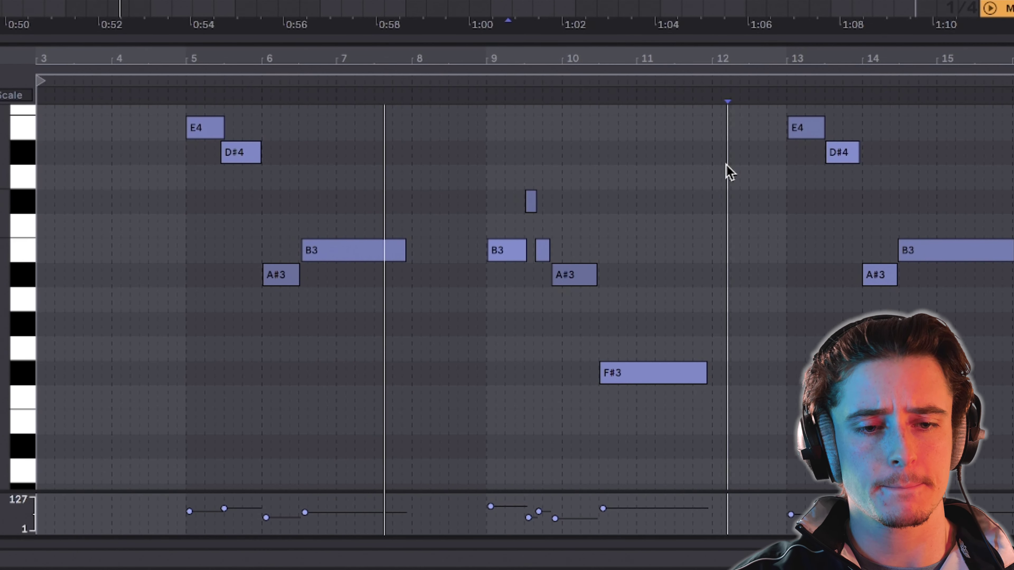
pyautogui.scroll(1, 519, 295)
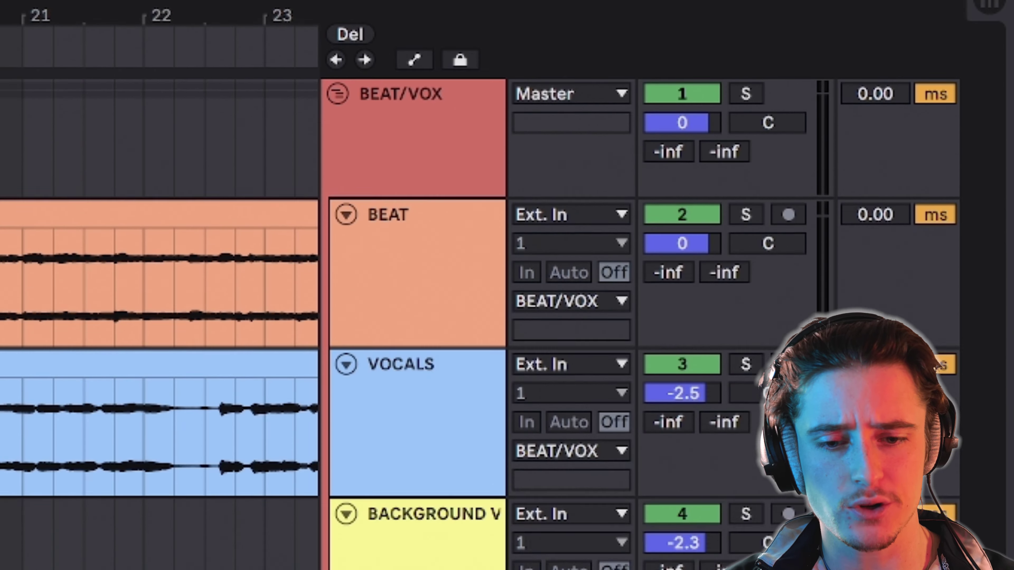
# Insert an audio track named SNARE and place xole_bop_snare.wav from xole drum kit vol. 1 on it in verse 1
pyautogui.hotkey('ctrl', 't')
pyautogui.hotkey('ctrl', 'r')
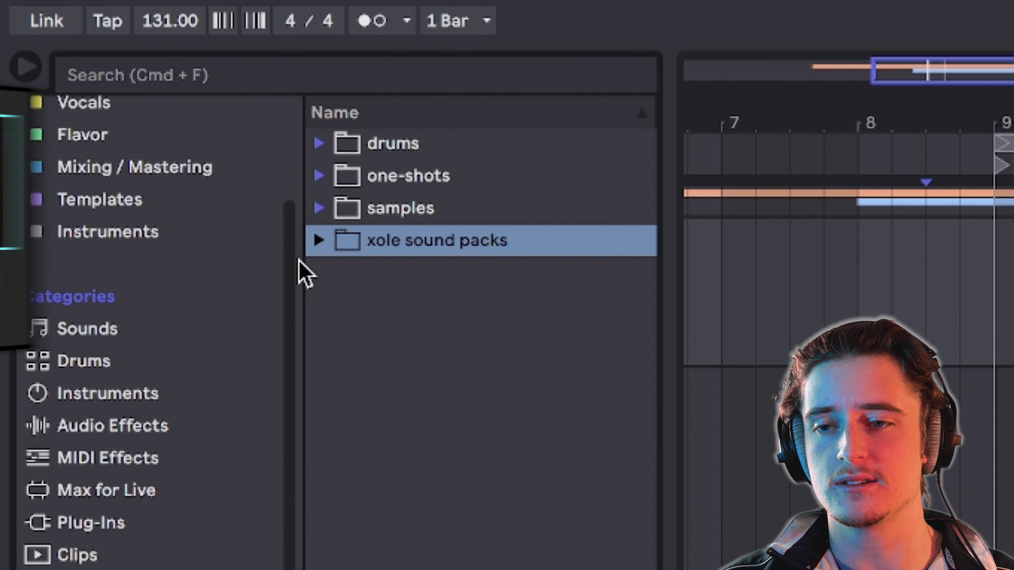
pyautogui.click(319, 240)
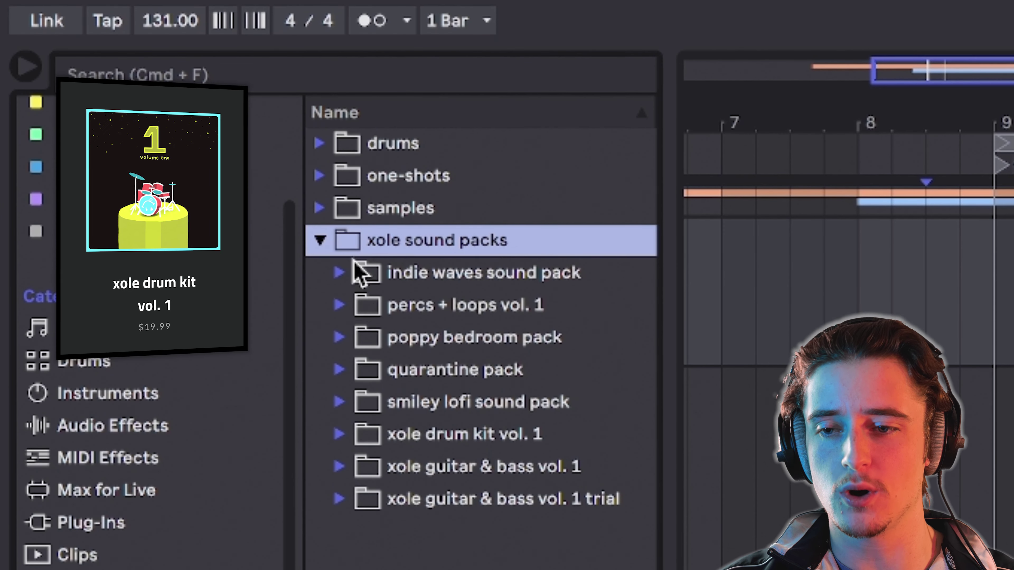
pyautogui.click(339, 498)
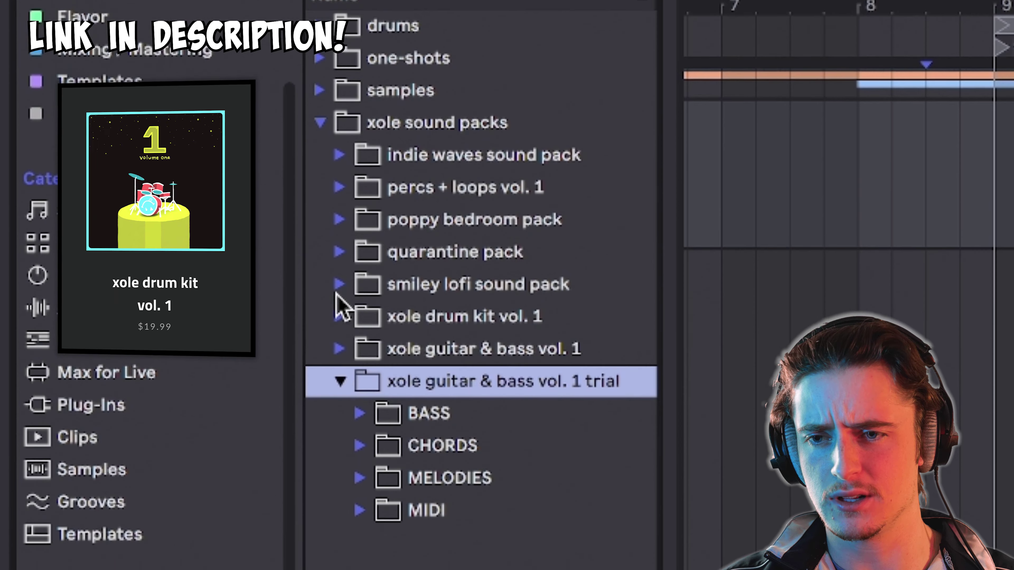
pyautogui.click(339, 324)
pyautogui.click(500, 569)
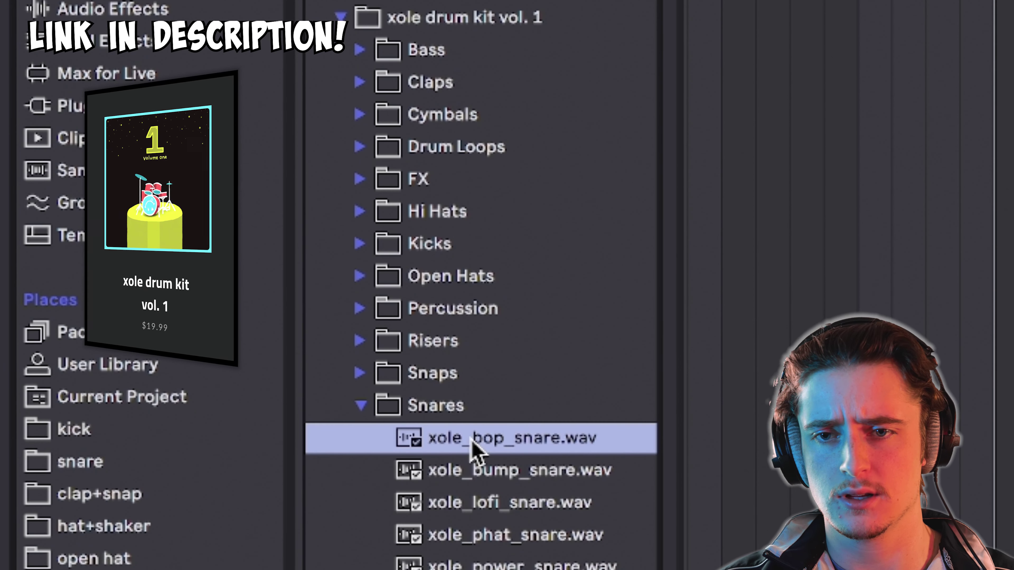
pyautogui.moveTo(473, 447); pyautogui.dragTo(998, 12)
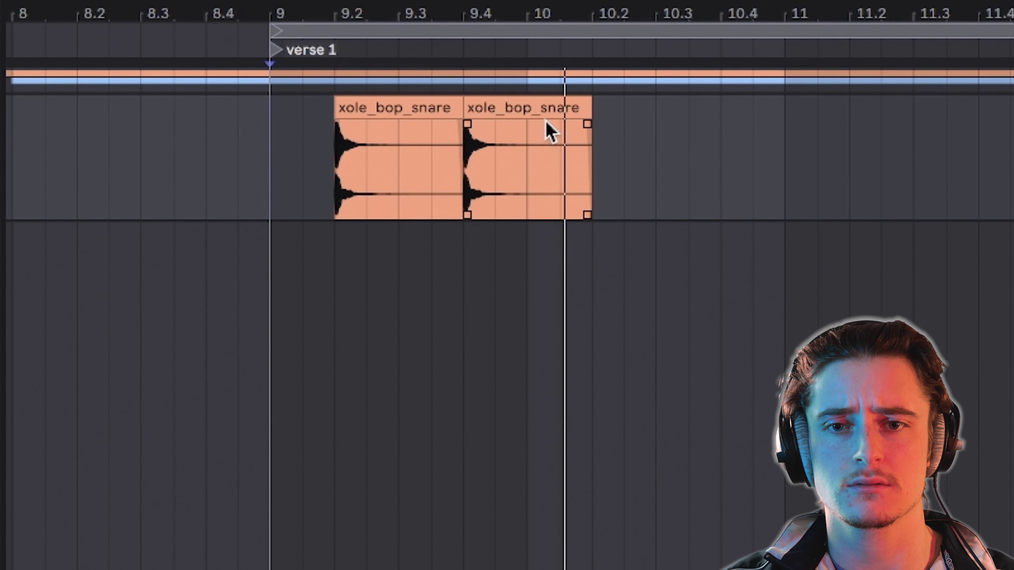
# Duplicate the last xole_bop_snare clip twice to extend the verse 1 snare pattern to 11.2
pyautogui.hotkey('ctrl', 'd')
pyautogui.hotkey('ctrl', 'd')
pyautogui.press('-')
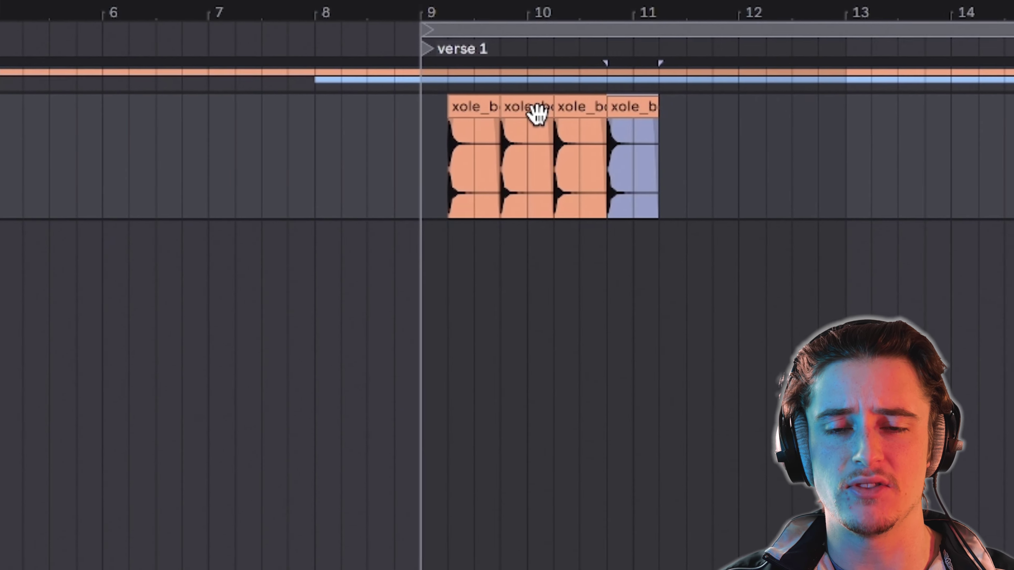
pyautogui.press('-')
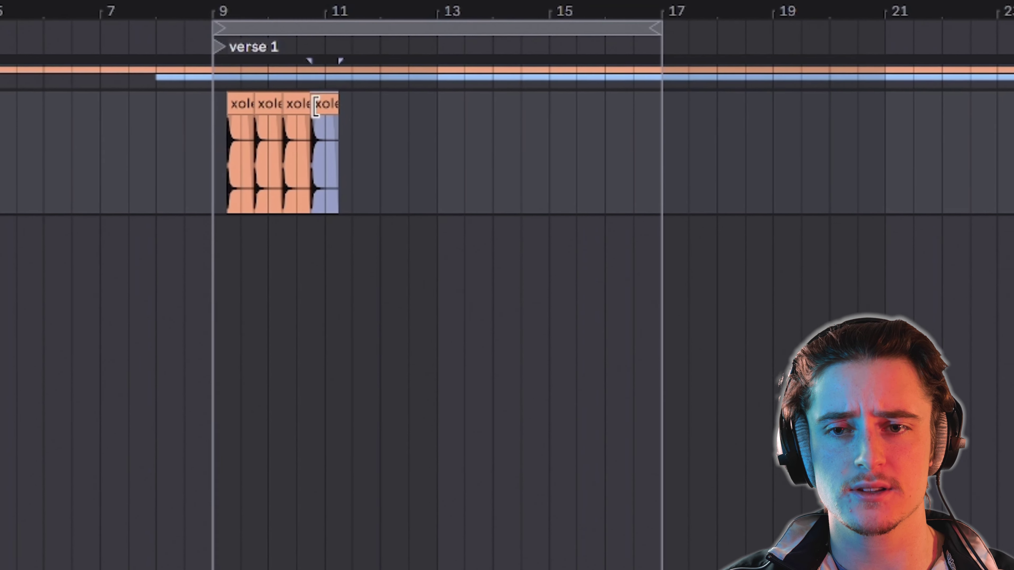
# Paste the xole_bop_snare clip at the chorus start at bar 25 and split it at 25.2
pyautogui.hscroll(10, 640, 105)
pyautogui.press('+')
pyautogui.press('+')
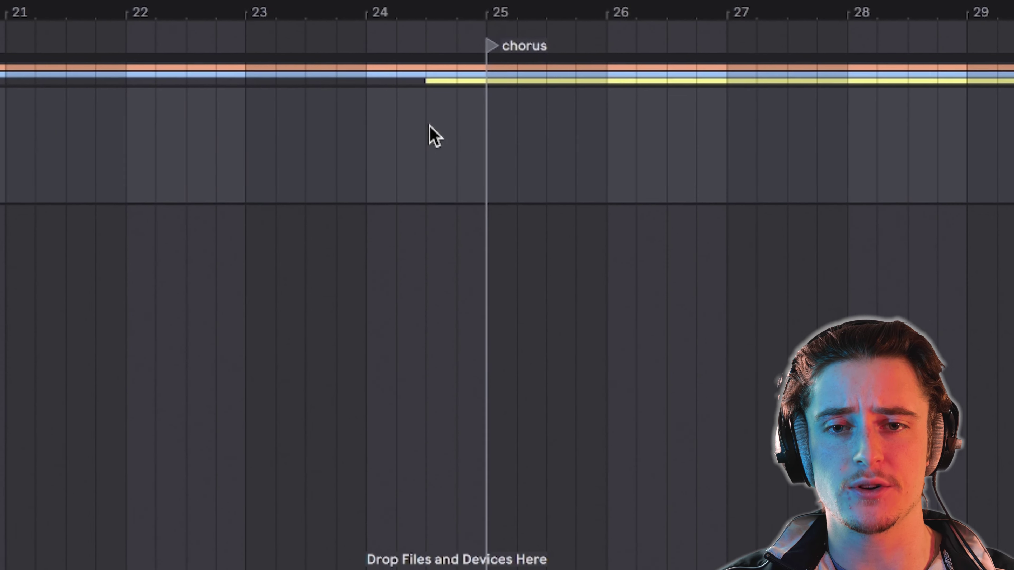
pyautogui.press('+')
pyautogui.hotkey('ctrl', 'v')
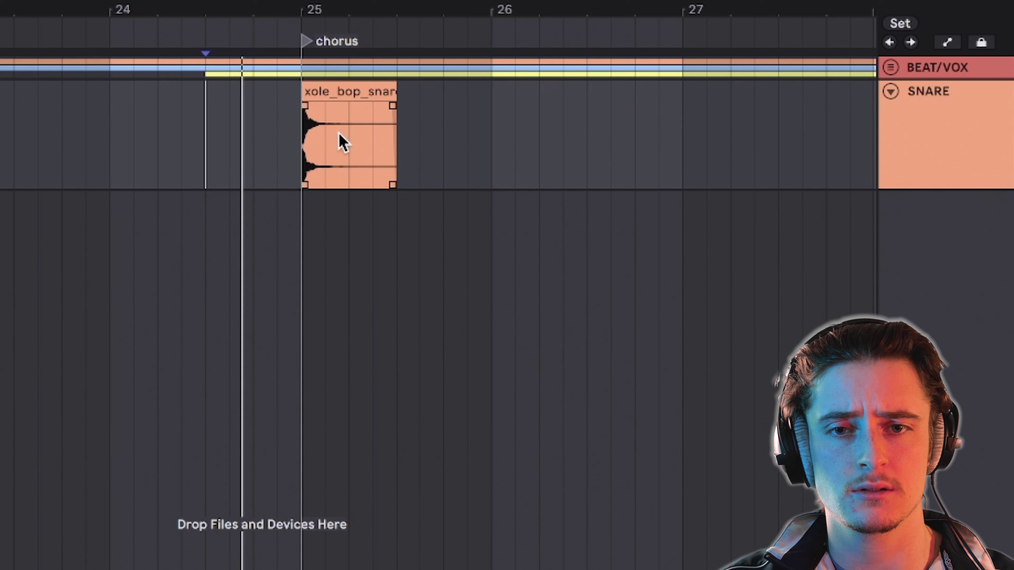
pyautogui.hscroll(4, 338, 134)
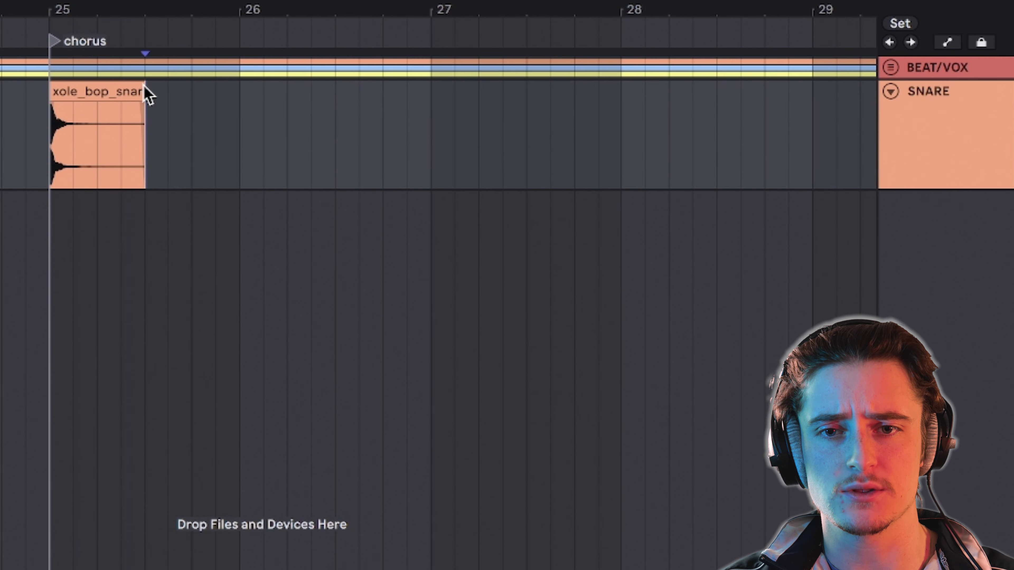
pyautogui.click(97, 91)
pyautogui.hotkey('ctrl', 'e')
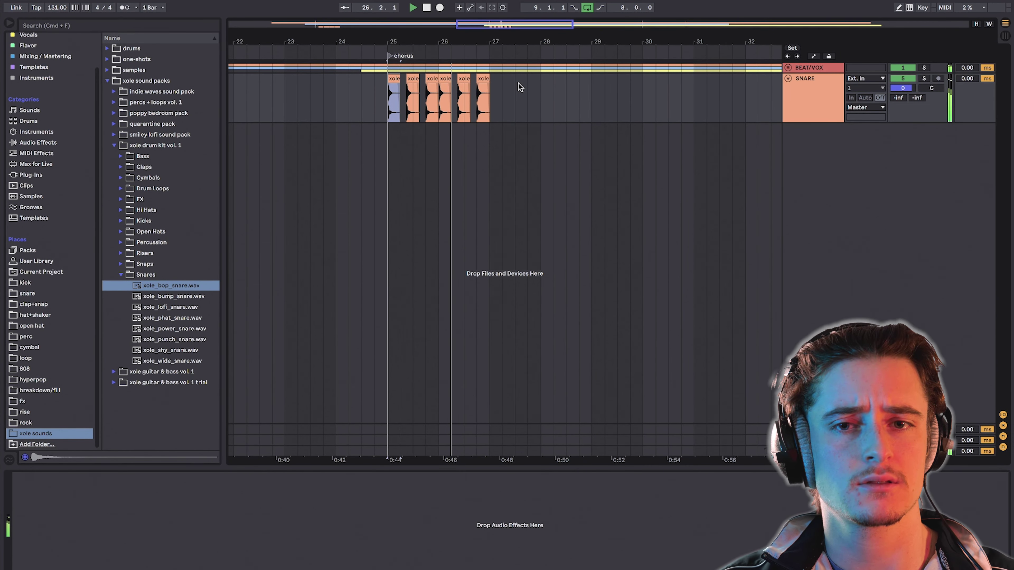
# Load SnareBuzz from the Flavor collection onto the SNARE track
pyautogui.hscroll(-10, 492, 86)
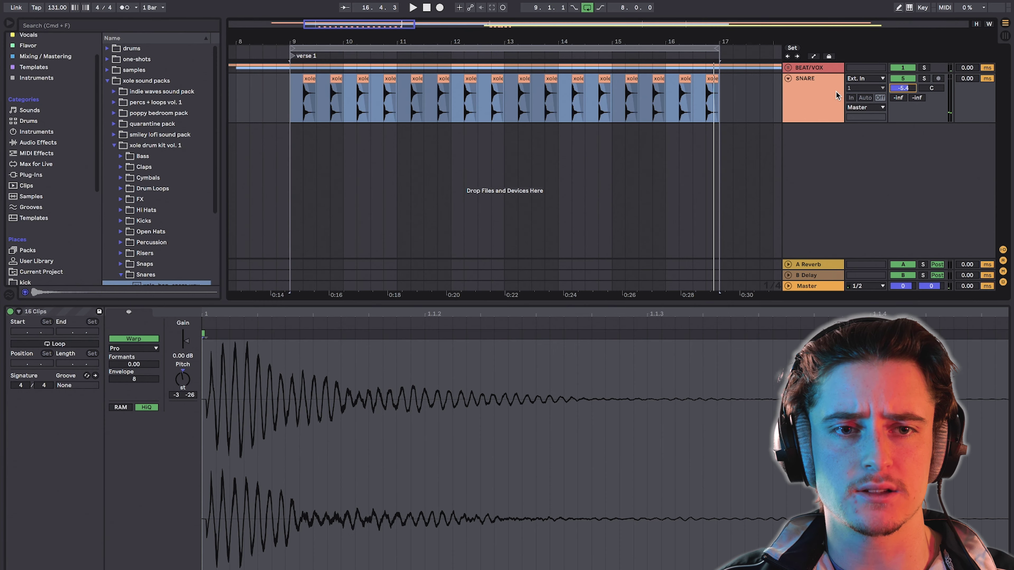
pyautogui.click(834, 95)
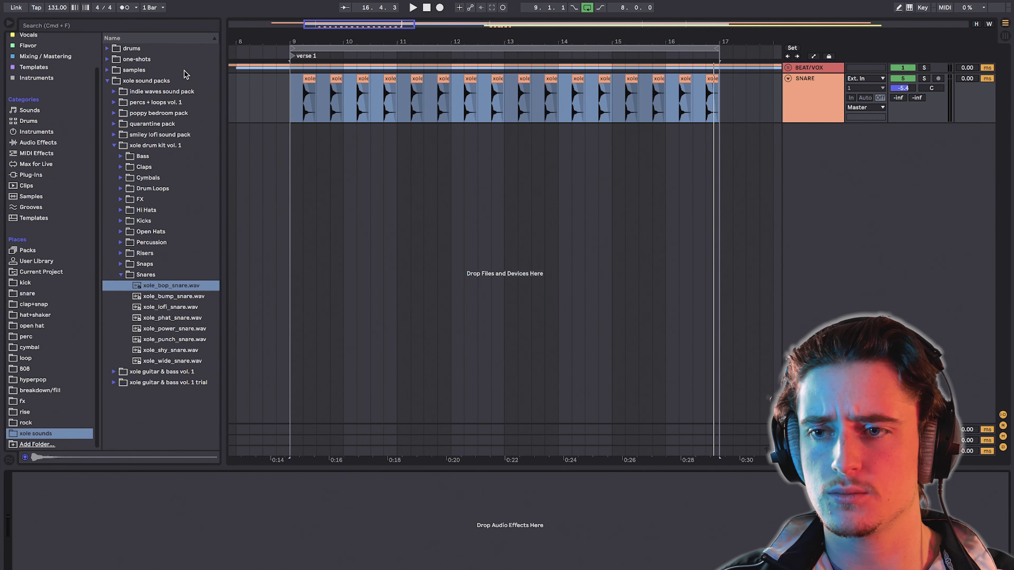
pyautogui.scroll(2, 24, 68)
pyautogui.click(40, 46)
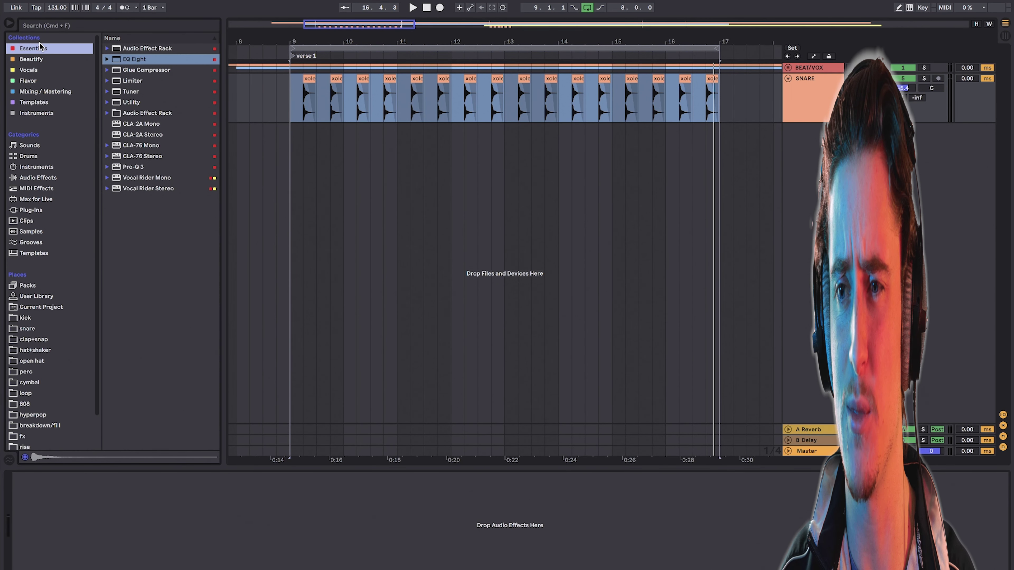
pyautogui.click(32, 80)
pyautogui.doubleClick(137, 306)
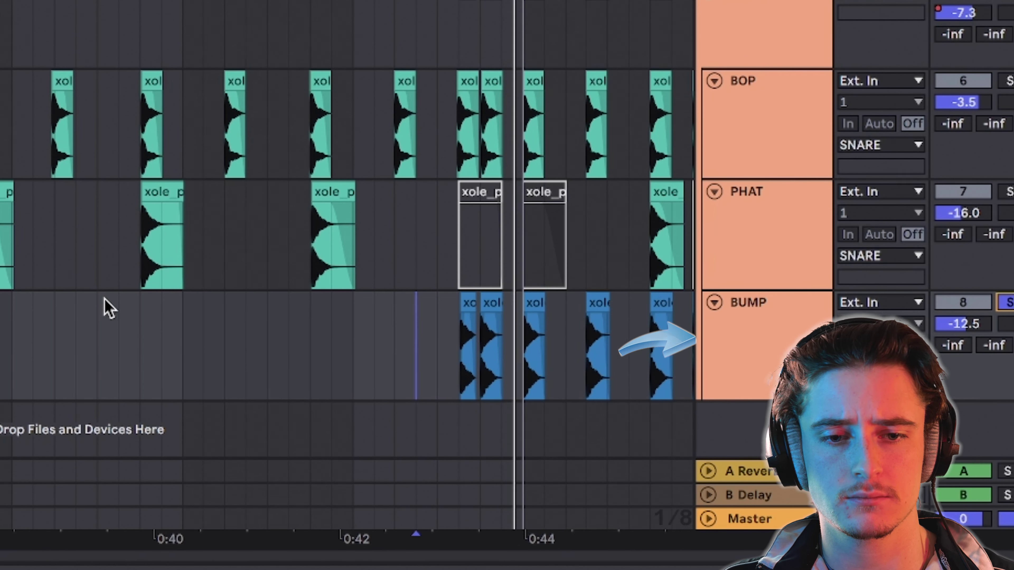
# Insert a new audio track below the BUMP track
pyautogui.scroll(-2, 107, 308)
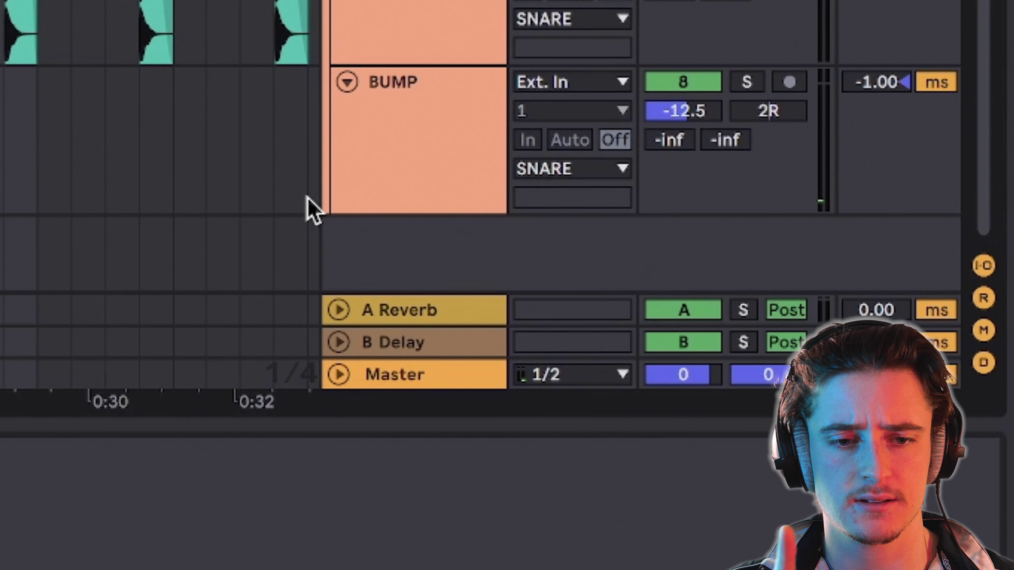
pyautogui.rightClick(354, 235)
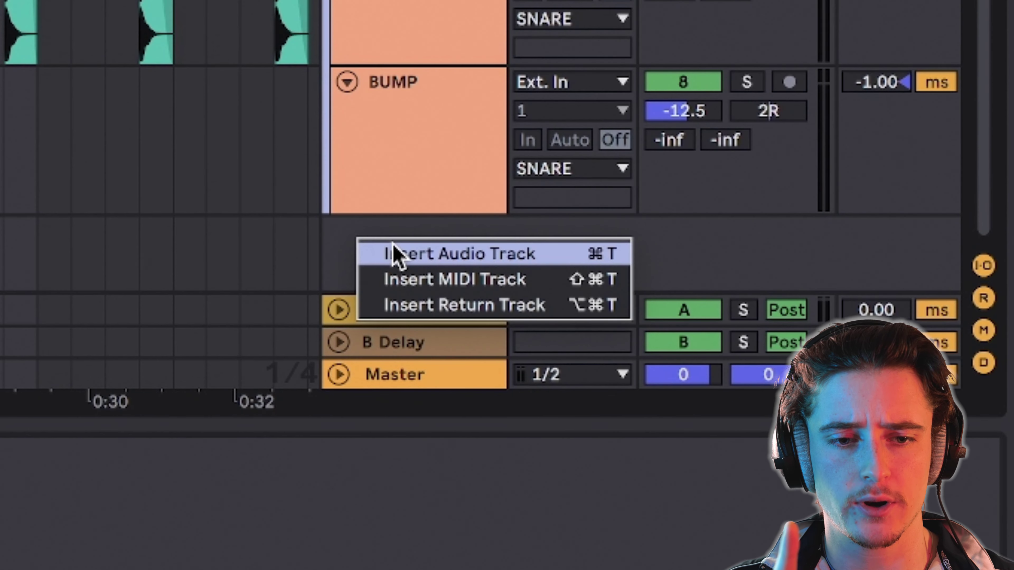
pyautogui.click(396, 254)
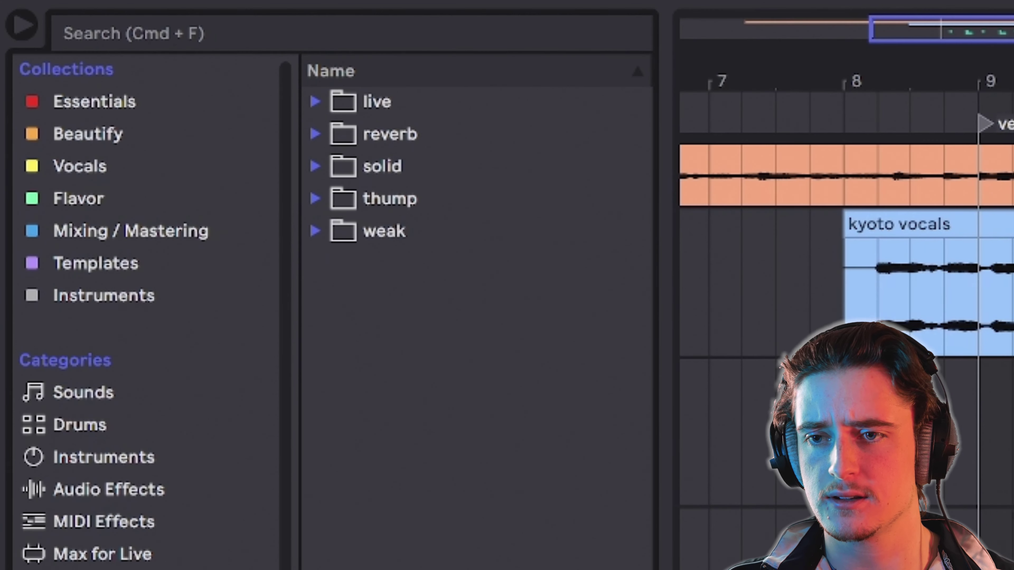
# Audition the samples in the live folder and place ire_kick_shh.wav on the new audio track
pyautogui.click(316, 105)
pyautogui.click(453, 143)
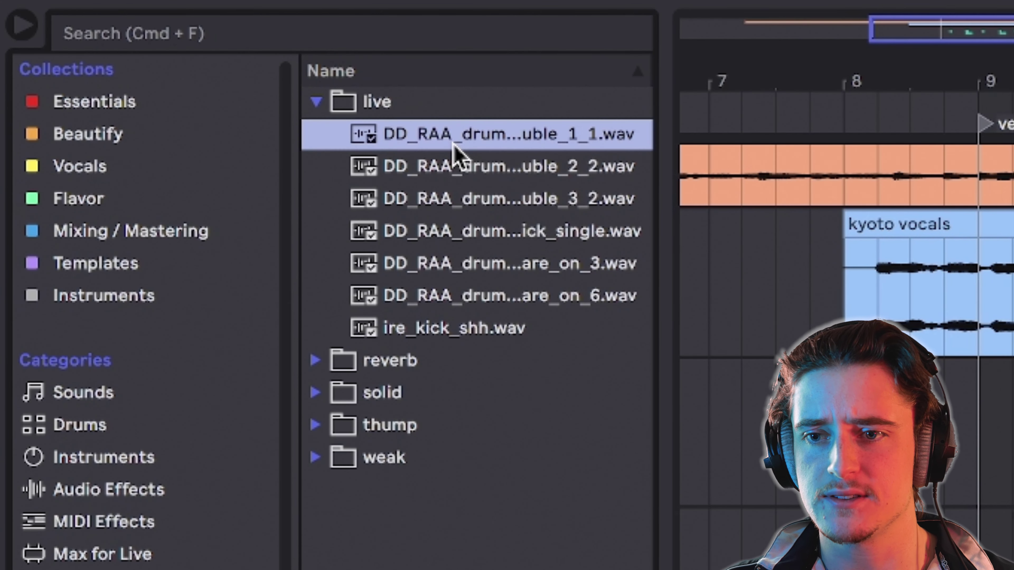
pyautogui.press('Down')
pyautogui.press('Down')
pyautogui.press('Down')
pyautogui.press('Down')
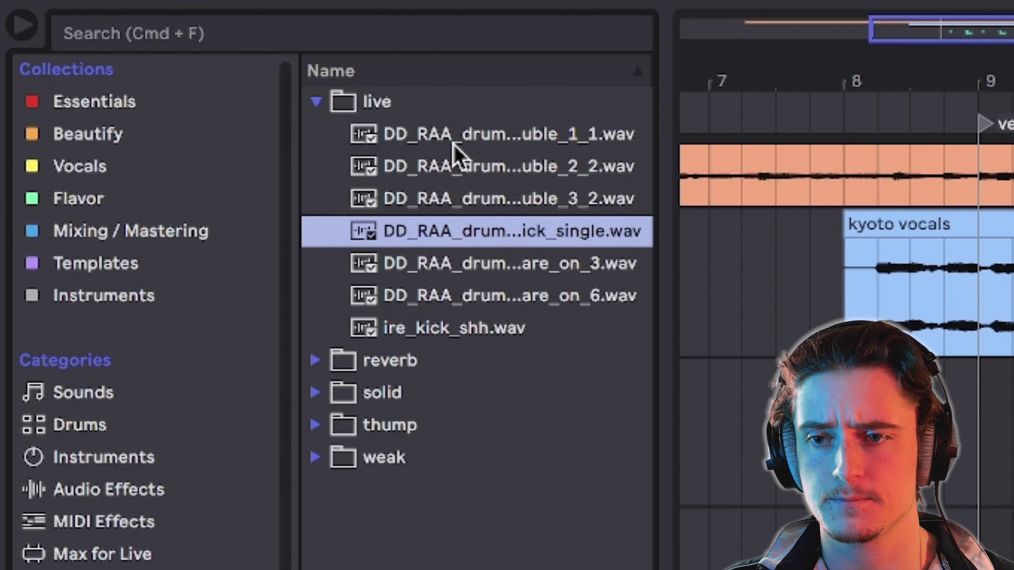
pyautogui.press('Down')
pyautogui.click(450, 331)
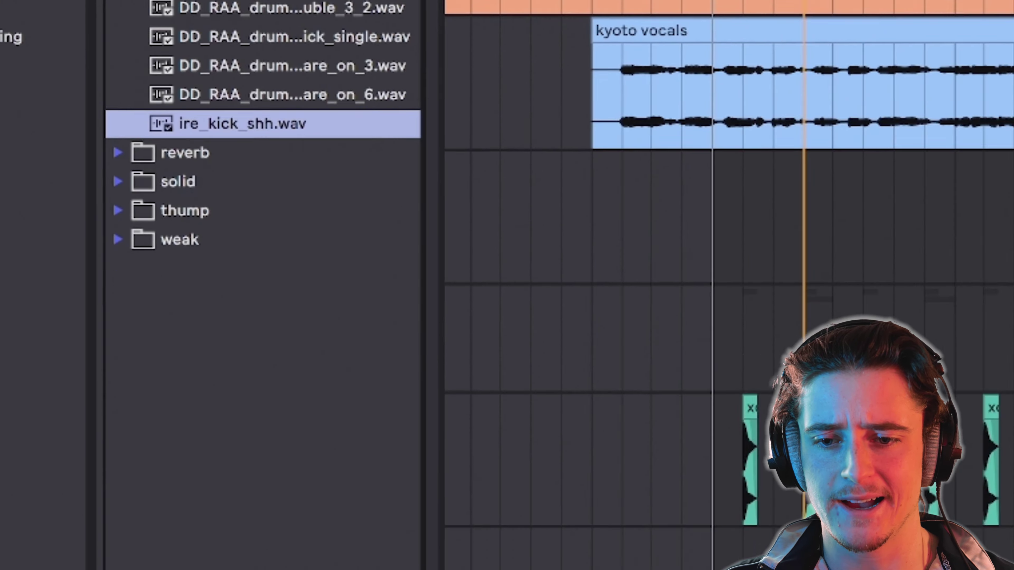
pyautogui.moveTo(242, 124); pyautogui.dragTo(286, 397)
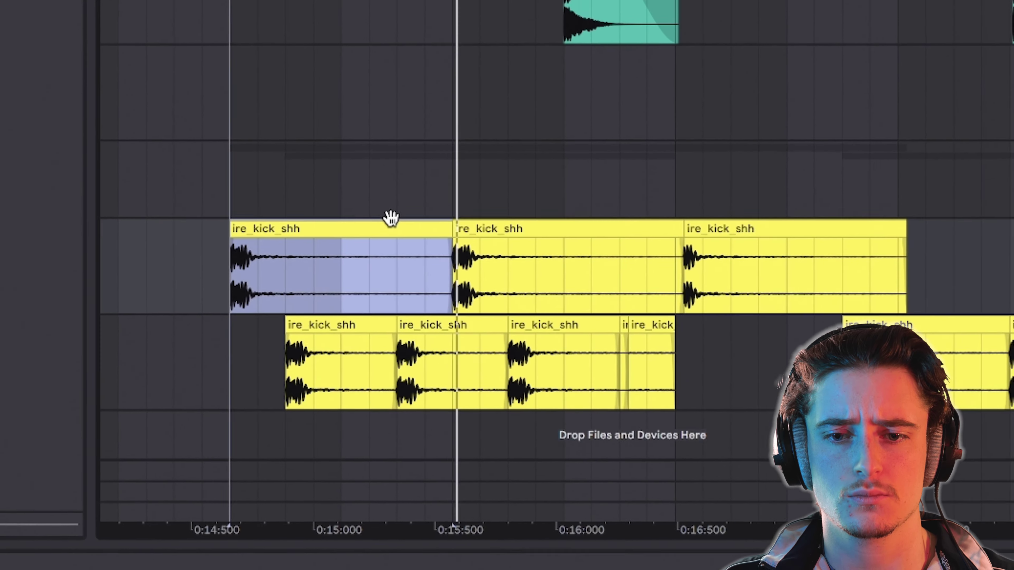
pyautogui.click(644, 327)
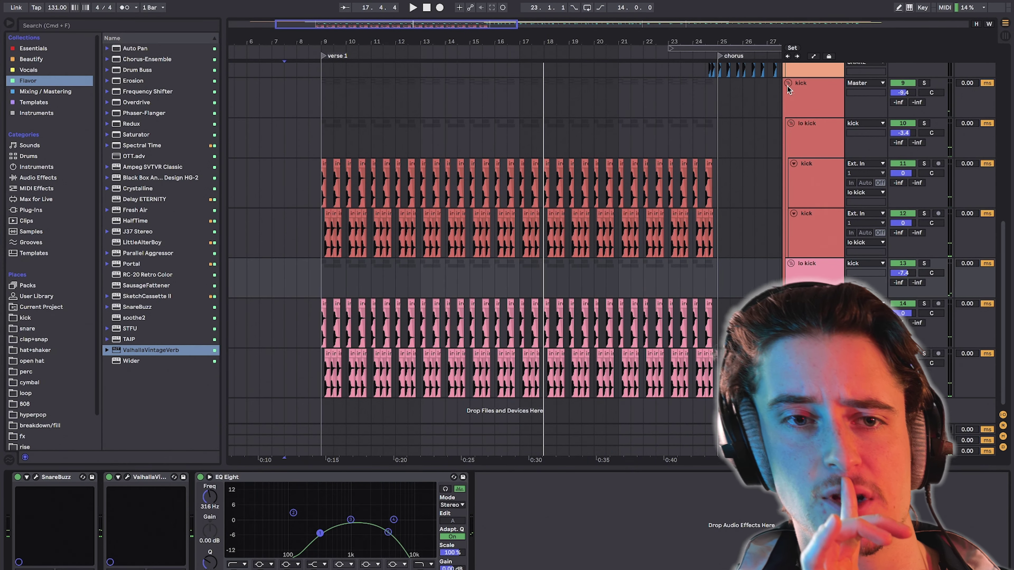
# Insert an audio track below the collapsed kick group and place the TRAVIS_BARKER drum_fill_18_140 sample from breakdown/fill on it
pyautogui.click(788, 83)
pyautogui.hotkey('ctrl', 't')
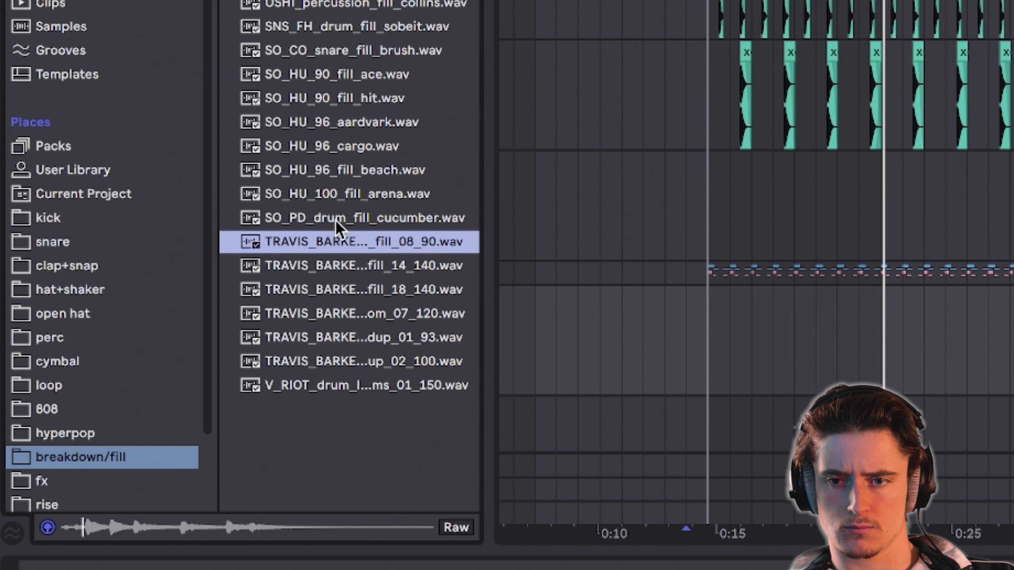
pyautogui.press('Down')
pyautogui.press('Down')
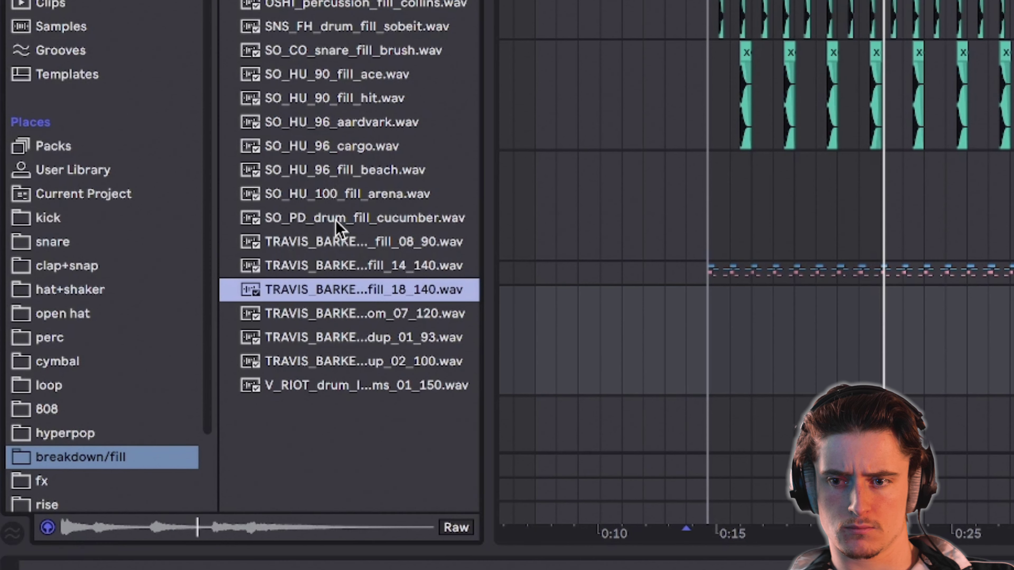
pyautogui.moveTo(325, 286); pyautogui.dragTo(859, 325)
pyautogui.scroll(3, 859, 324)
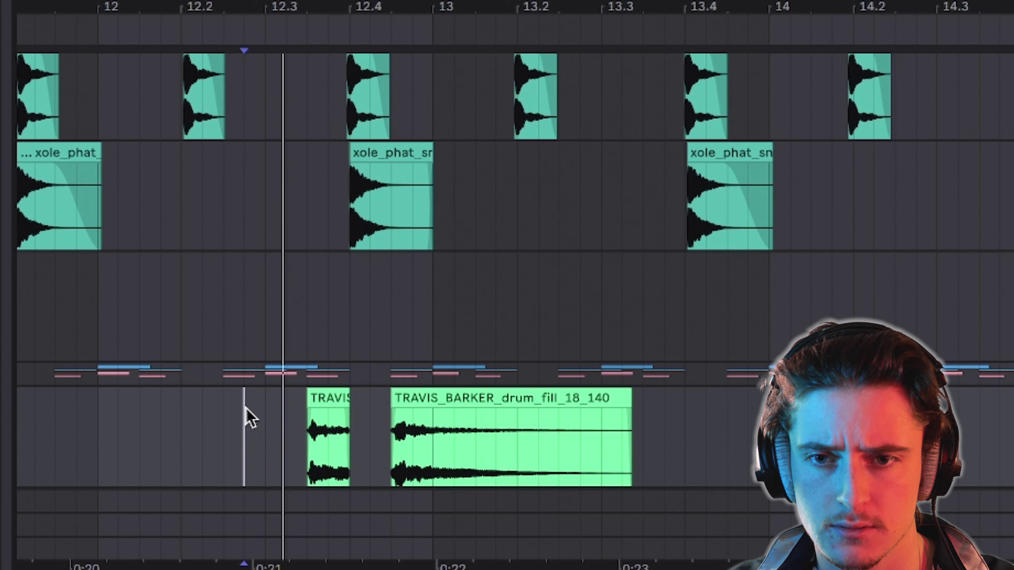
pyautogui.hscroll(-5, 176, 430)
pyautogui.click(136, 423)
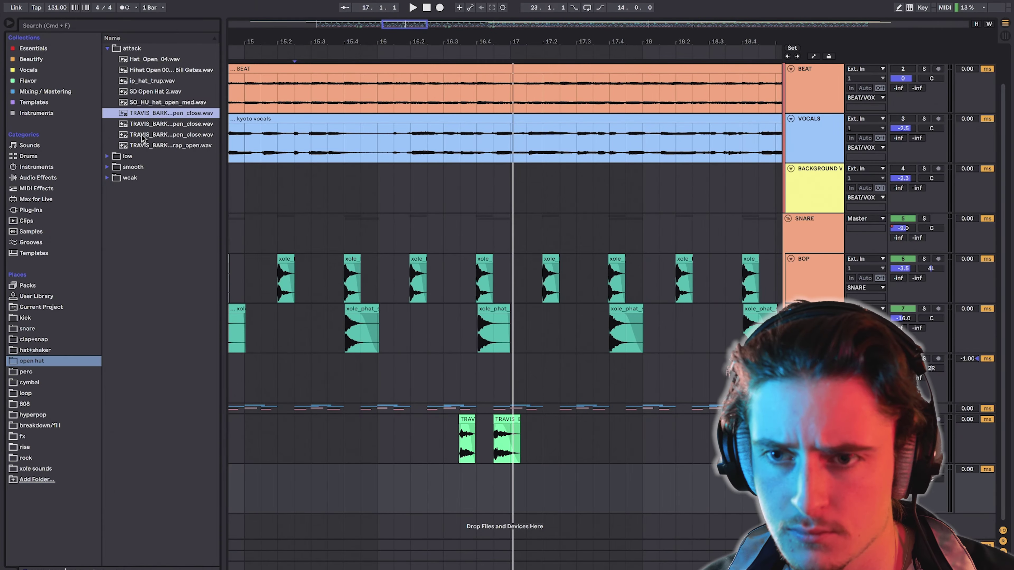
# Place the TRAVIS_BARKER open-close hat sample at 16.4 on the empty audio track and set the hat's EQ Eight low-cut frequency to 667 Hz
pyautogui.moveTo(142, 138); pyautogui.dragTo(482, 469)
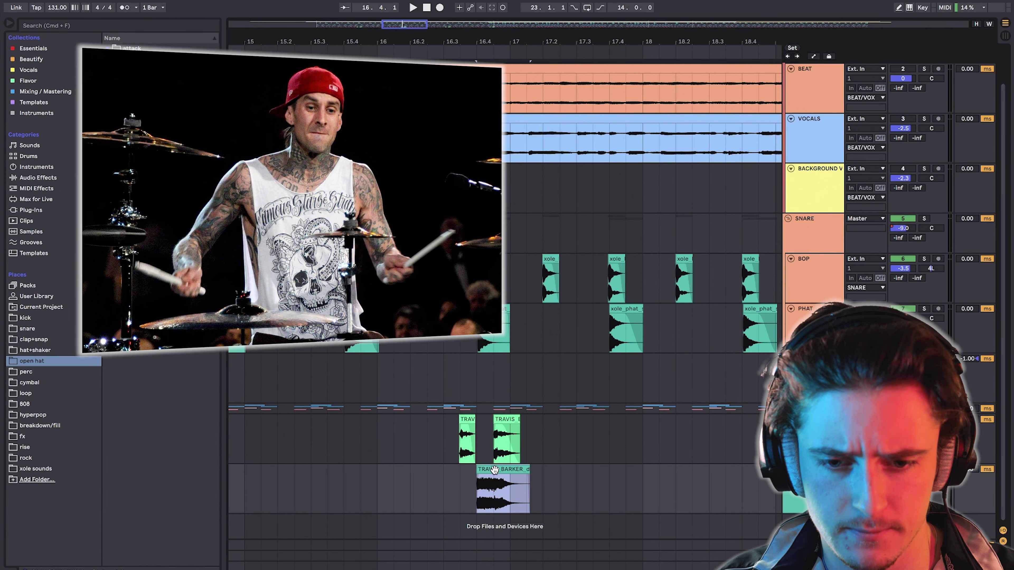
pyautogui.doubleClick(501, 485)
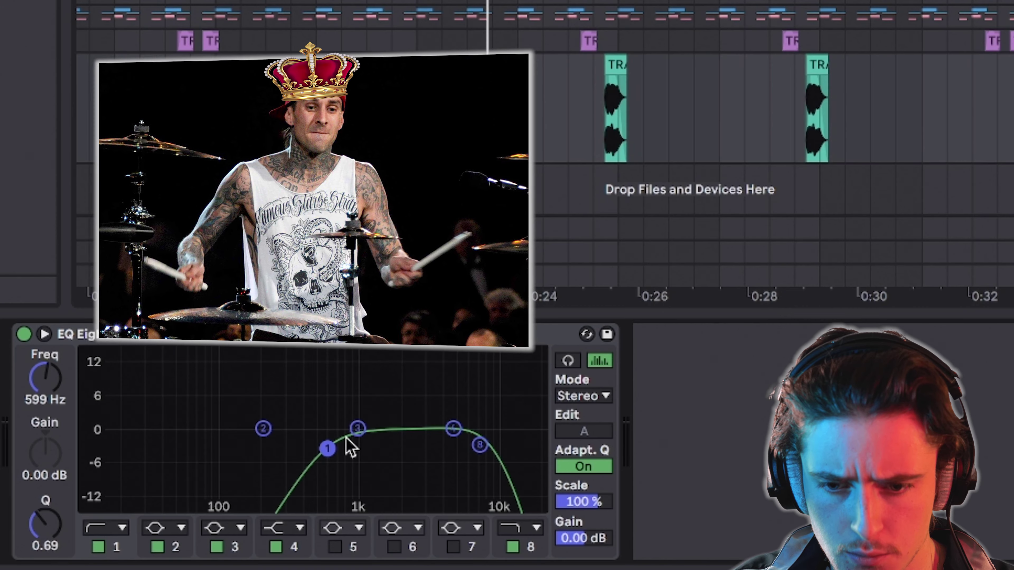
pyautogui.moveTo(343, 447)
pyautogui.mouseDown()
pyautogui.moveTo(297, 453)
pyautogui.moveTo(334, 453)
pyautogui.mouseUp()
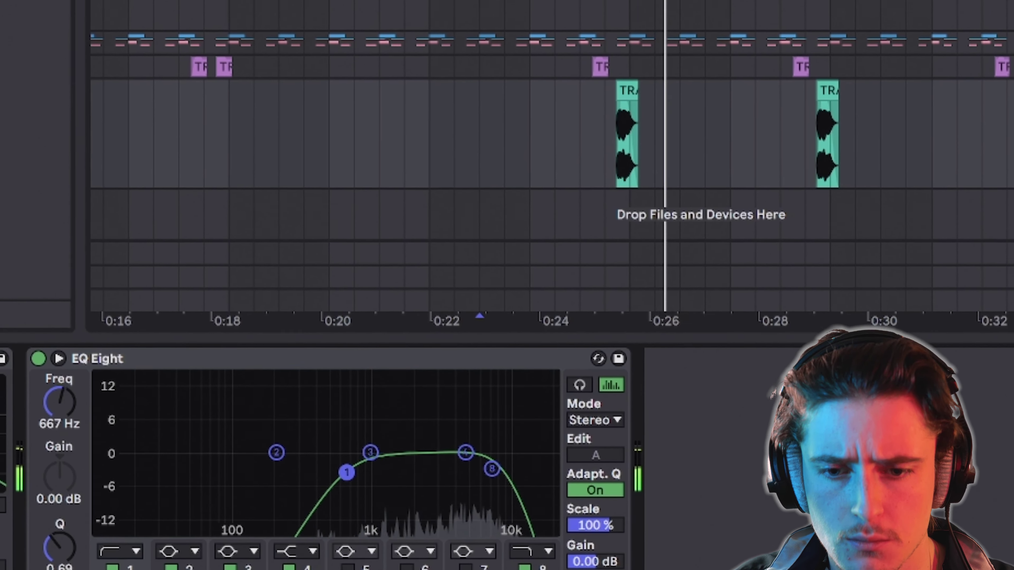
pyautogui.hotkey('ctrl', 'z')
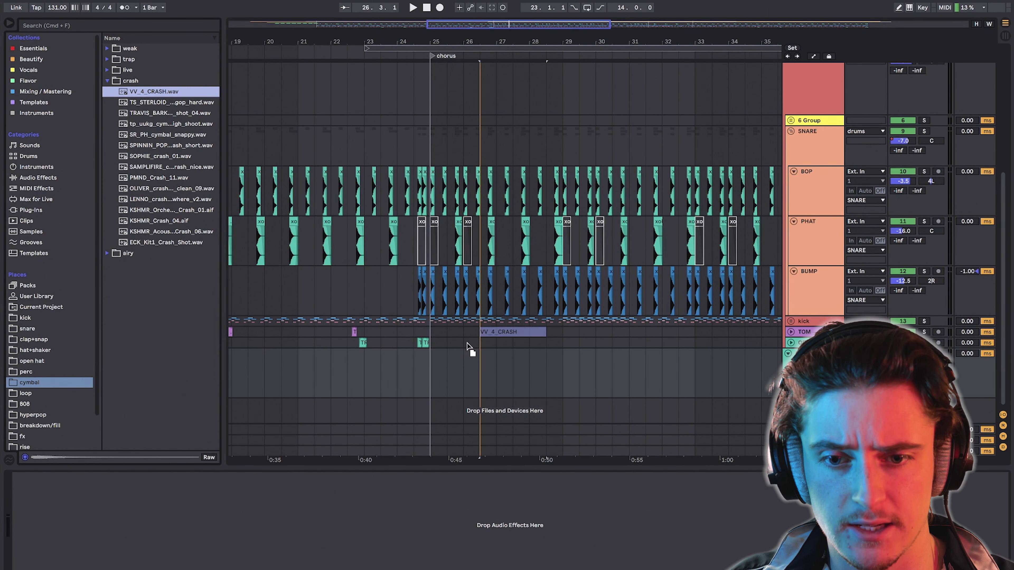
# Place VV_4_CRASH.wav from the crash folder on the empty audio track at the start of the chorus, bar 25
pyautogui.moveTo(428, 380); pyautogui.dragTo(429, 380)
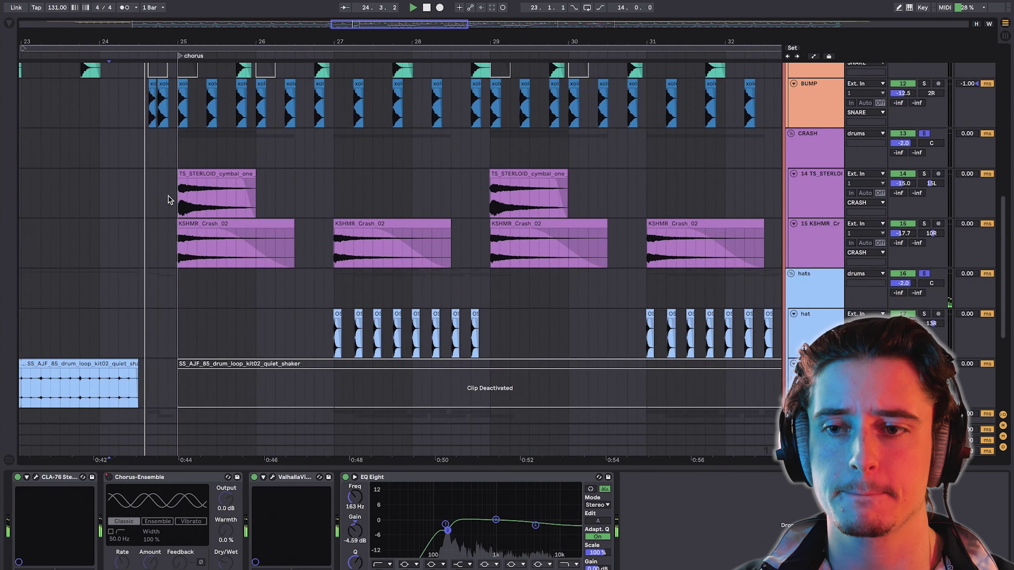
# Review the snare, crash, hat, shaker and cymbal ride tracks across the chorus during playback
pyautogui.scroll(-2, 167, 195)
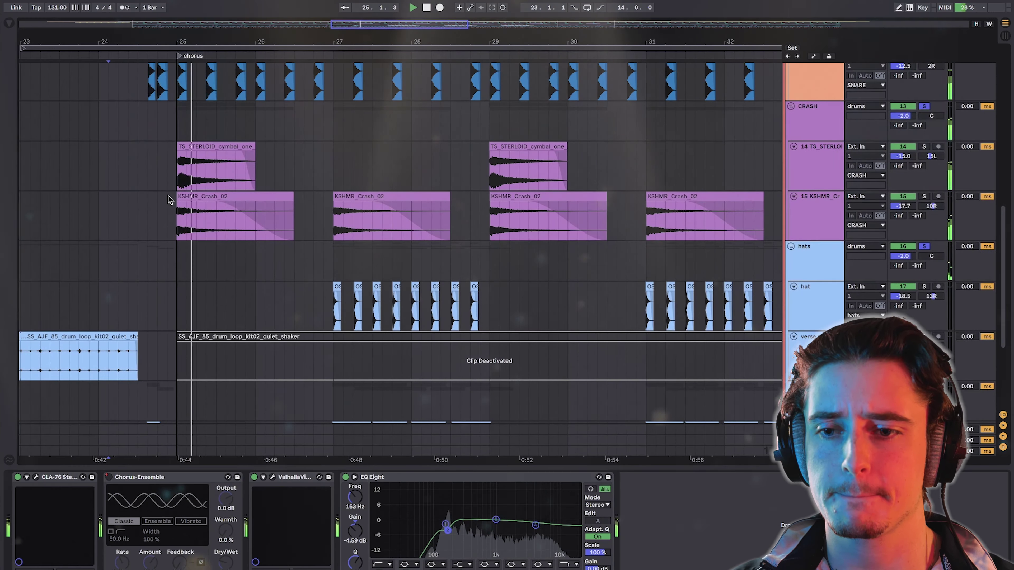
pyautogui.scroll(-4, 248, 247)
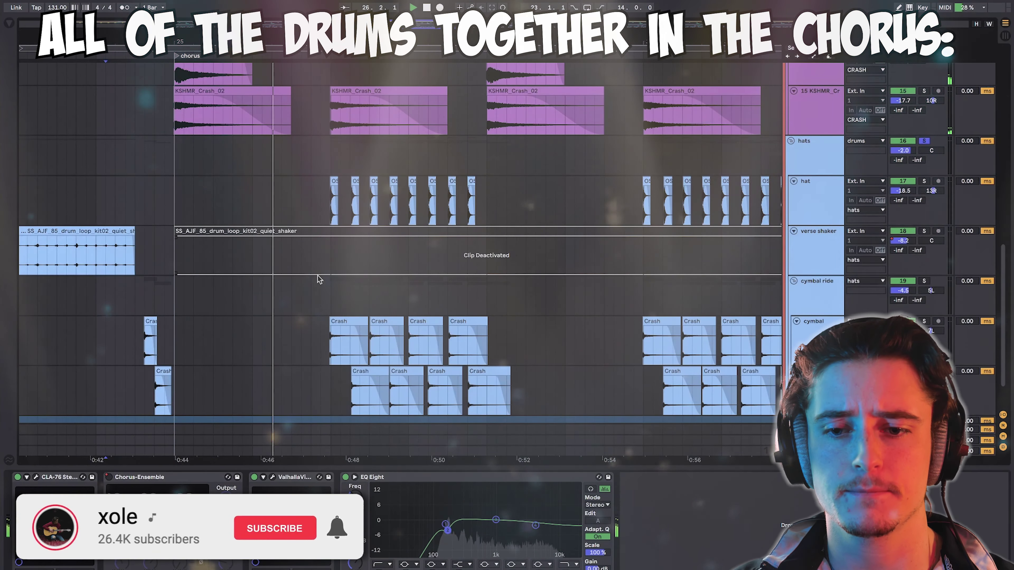
pyautogui.scroll(-1, 315, 303)
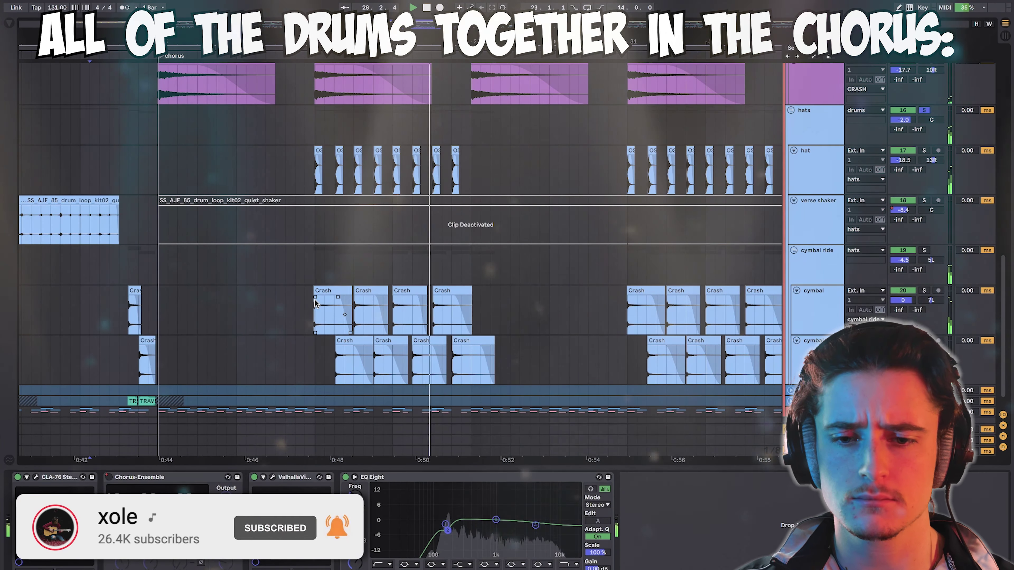
pyautogui.scroll(8, 534, 256)
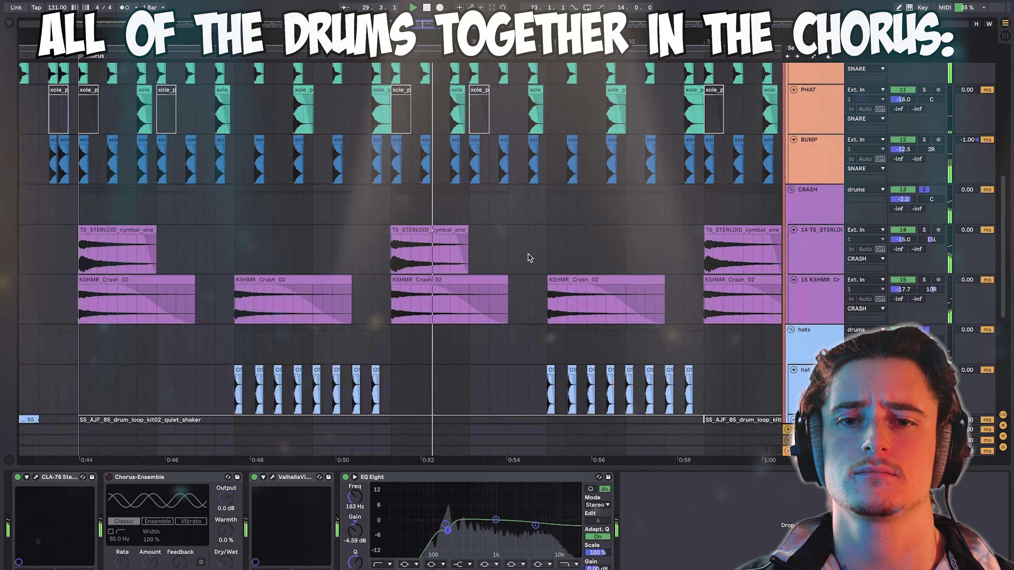